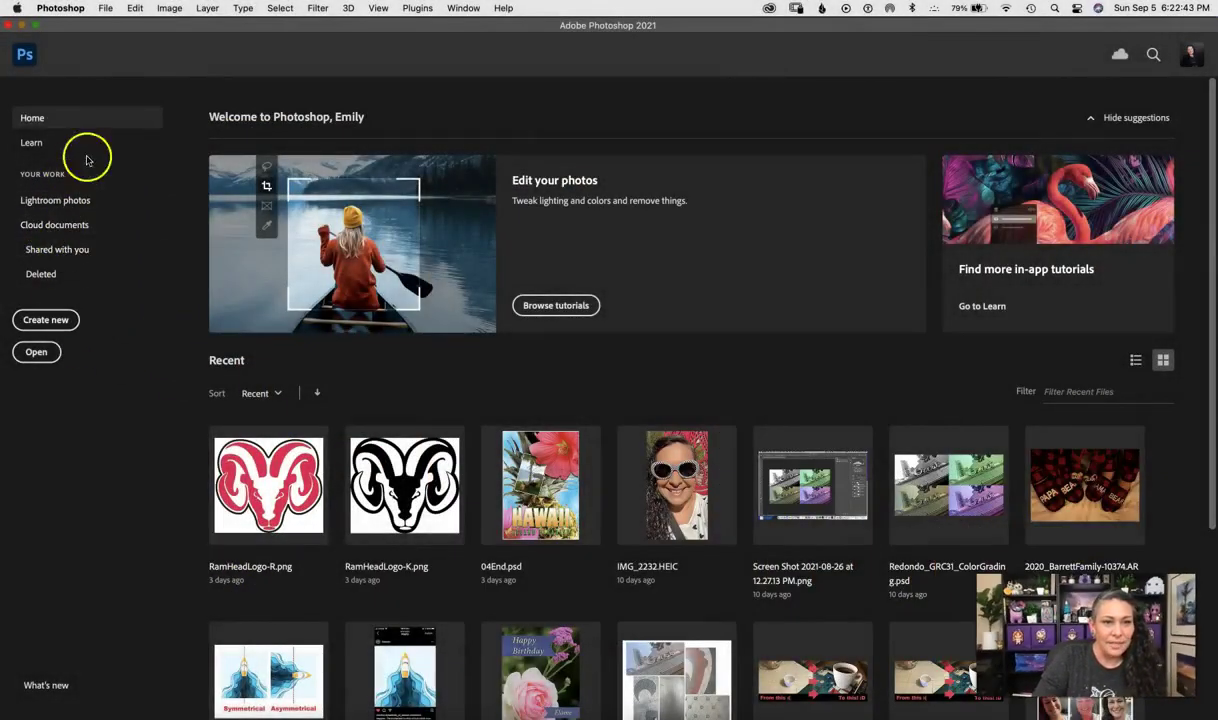
- Start the Load Files into Stack script from File > Scripts
click(106, 9)
mouse_move(153, 329)
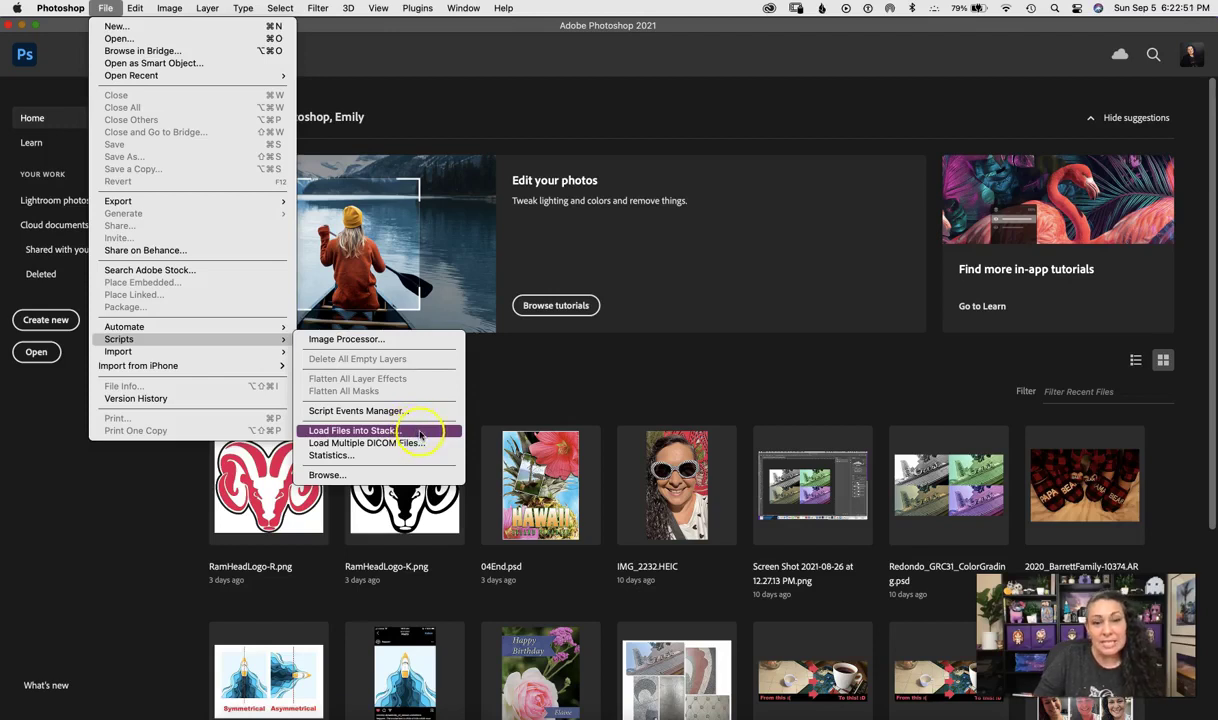
click(419, 431)
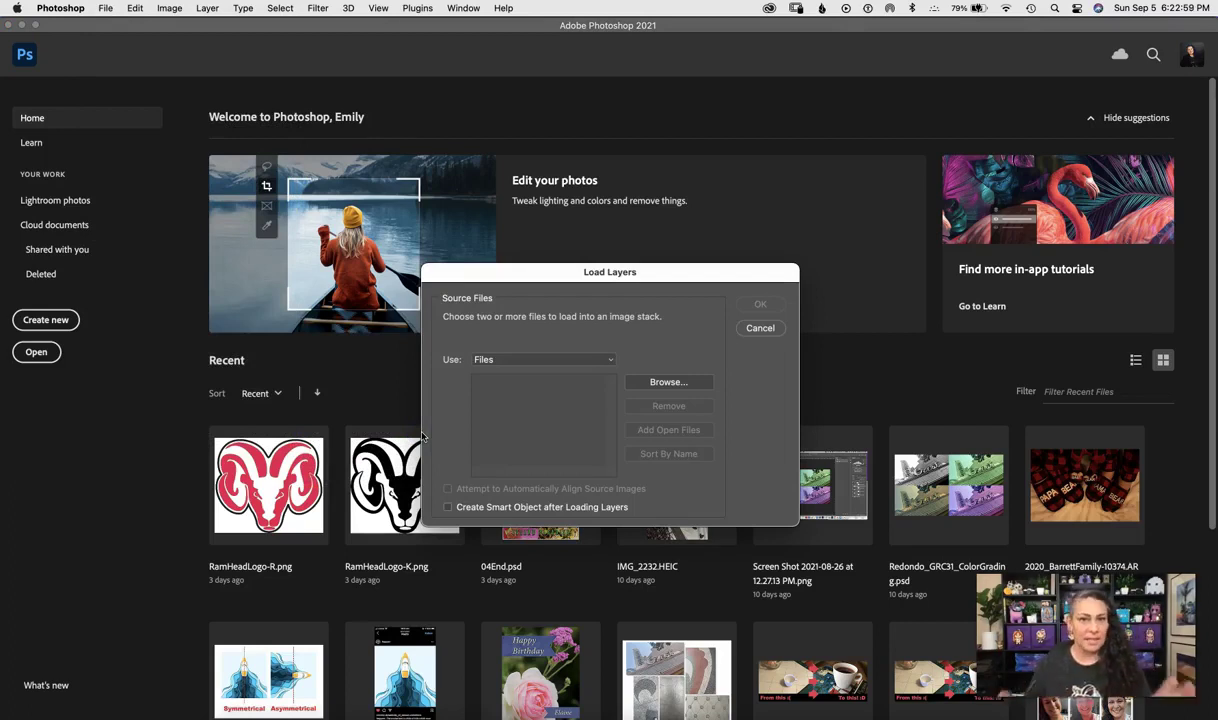
- Add RamHeadLogo-R.png from the FCC Ram Logo folder as the first source file
click(678, 383)
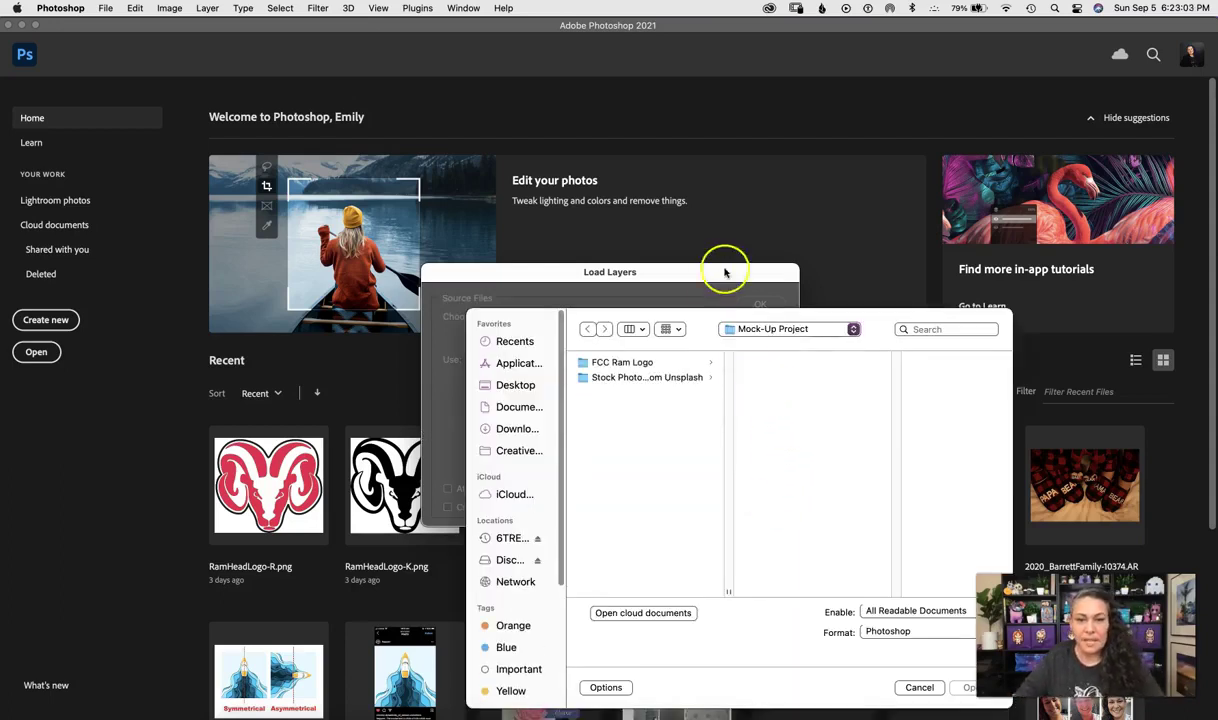
drag(690, 333, 567, 195)
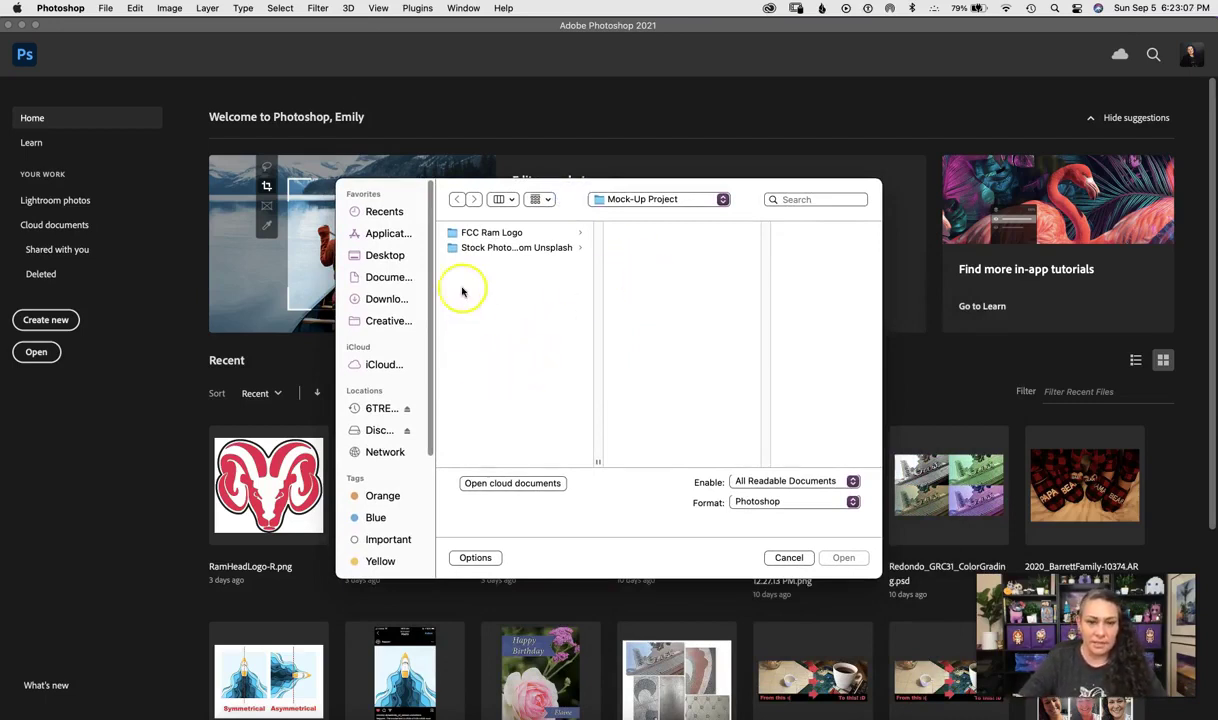
click(510, 233)
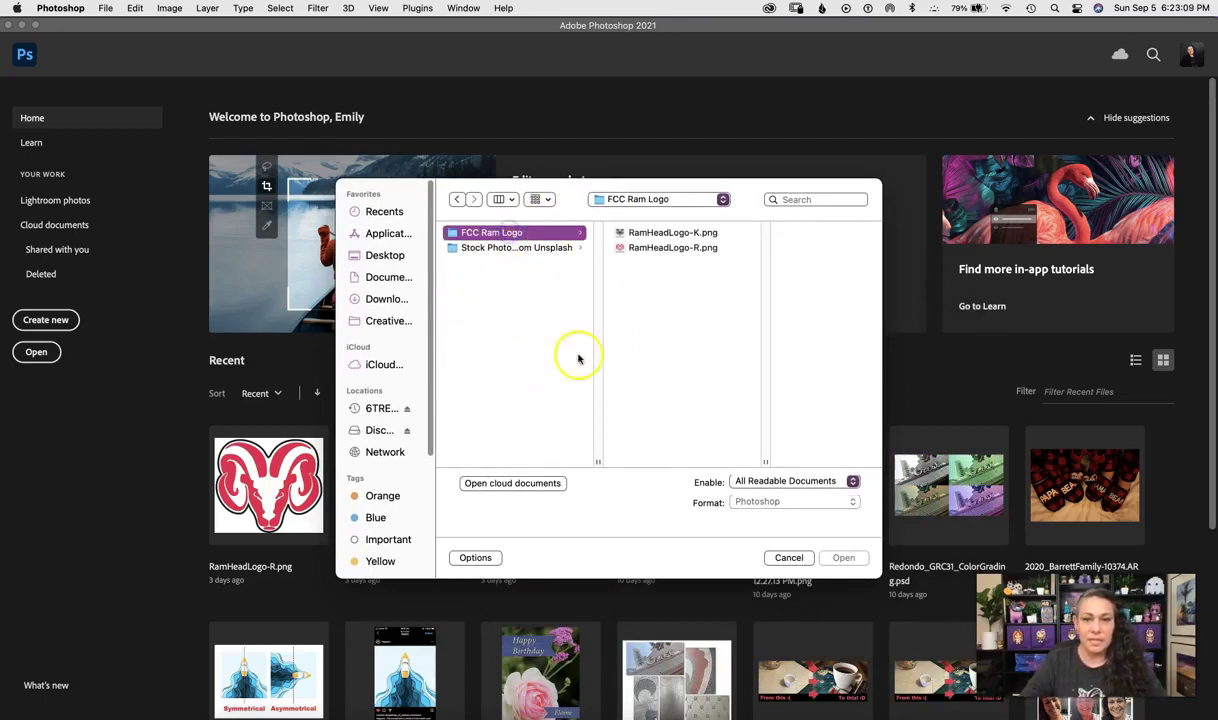
click(672, 247)
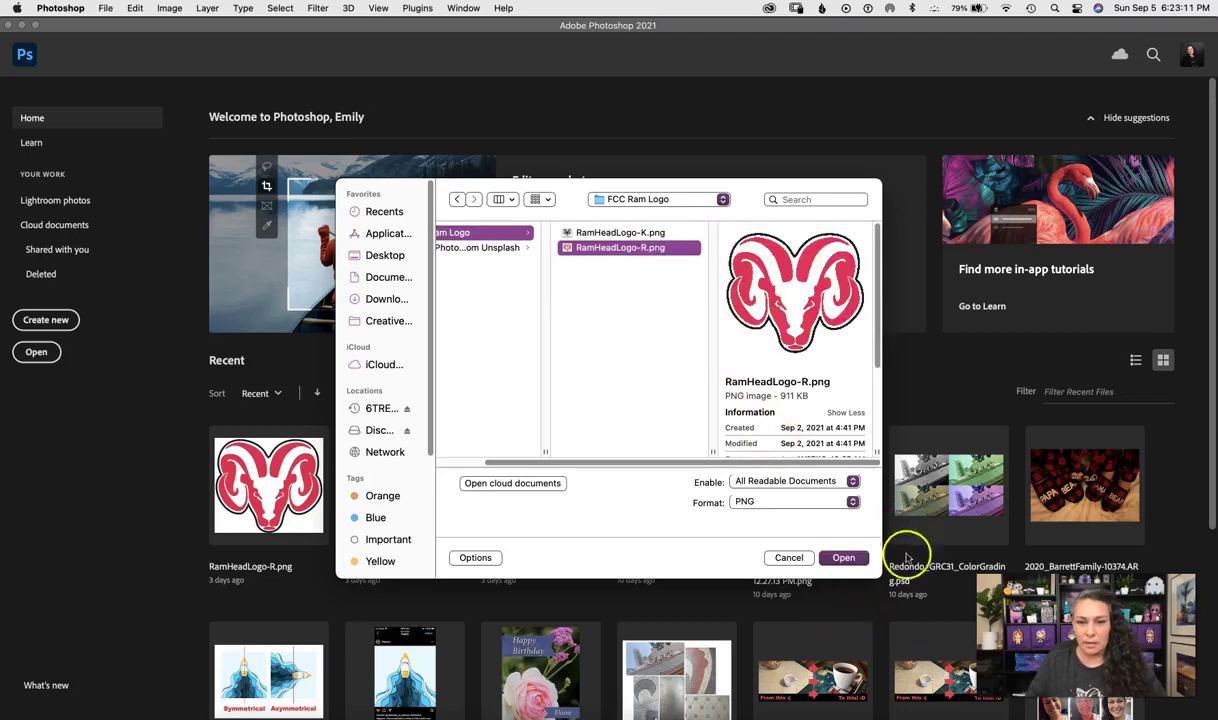
click(841, 559)
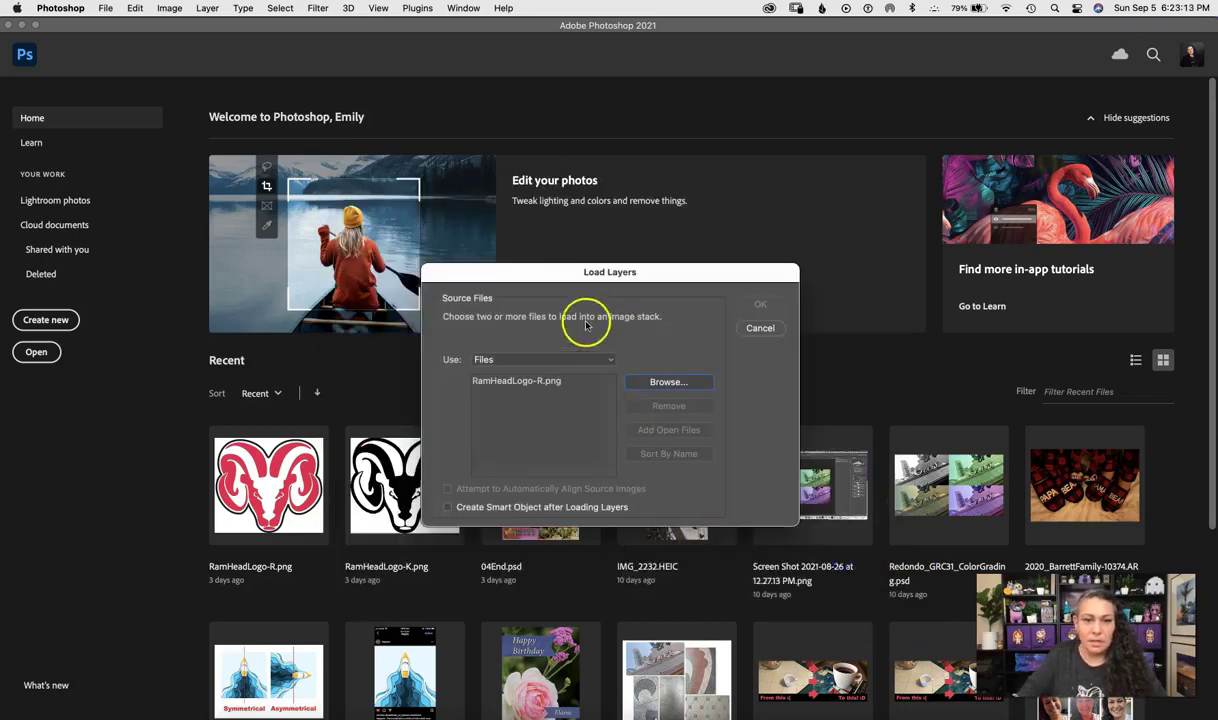
- Add the standing-man photo from Stock Photos from Unsplash > People to the source files
click(666, 382)
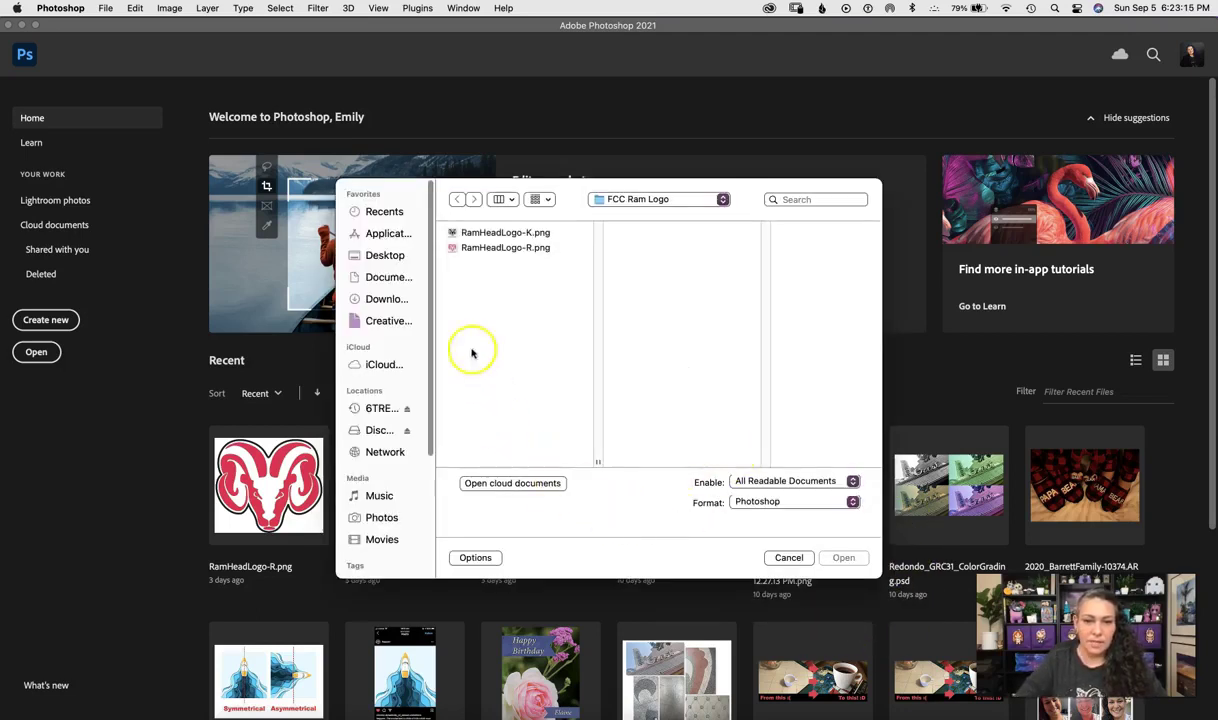
click(723, 200)
click(660, 222)
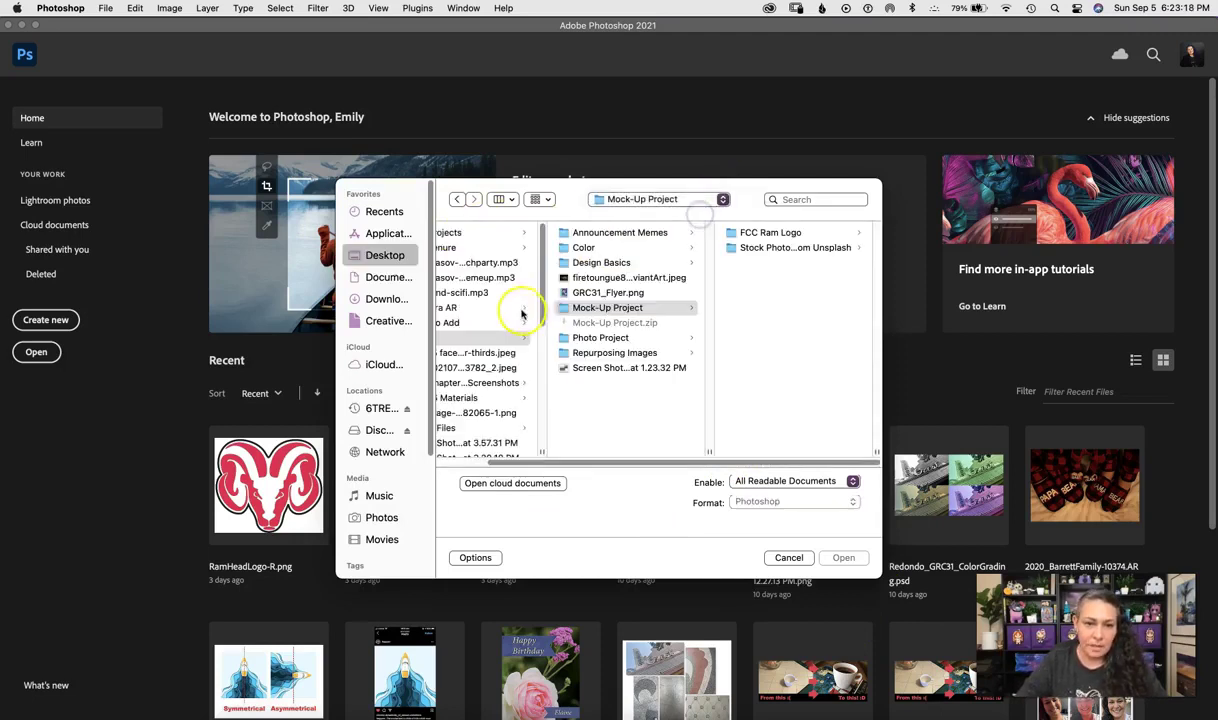
click(765, 247)
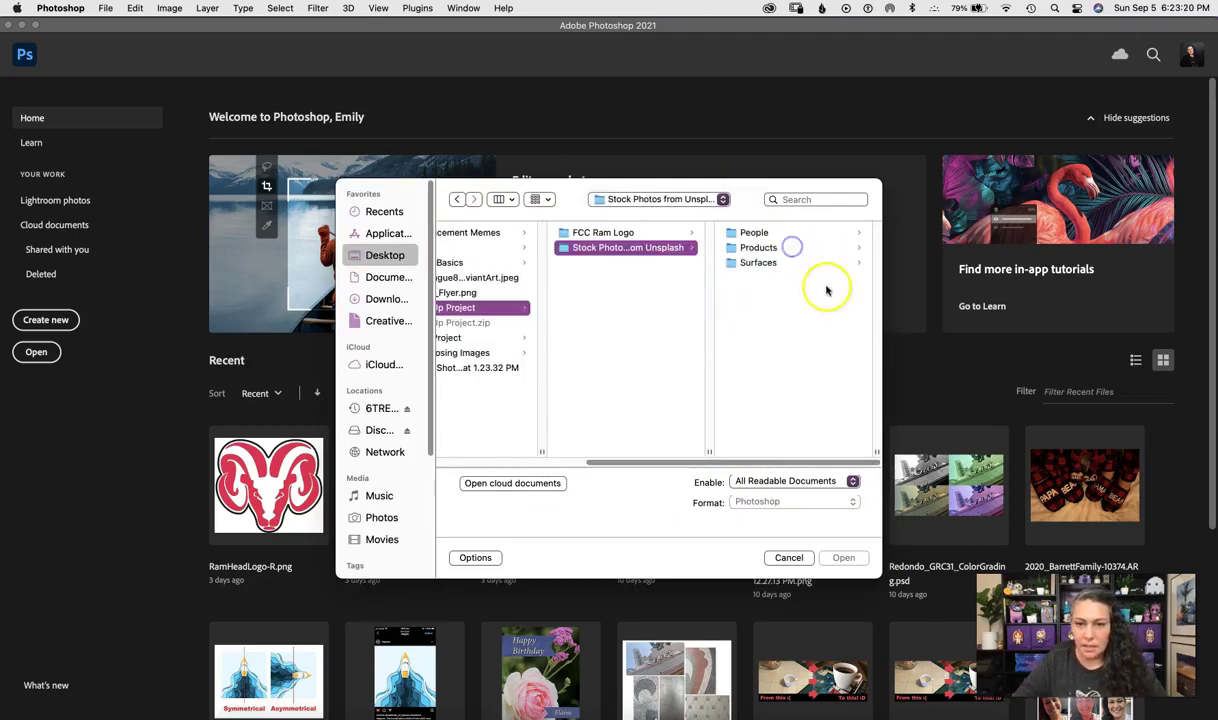
click(755, 233)
click(800, 234)
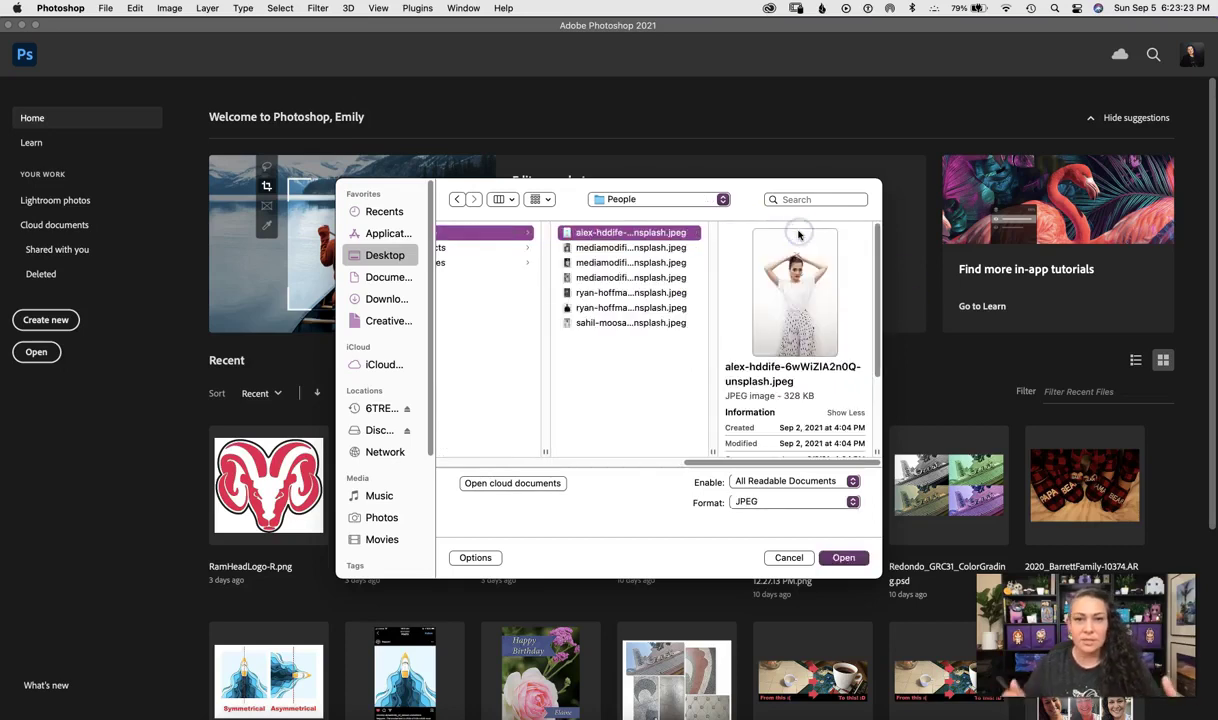
key(Down)
key(Down)
key(Down)
key(Down)
key(Down)
key(Down)
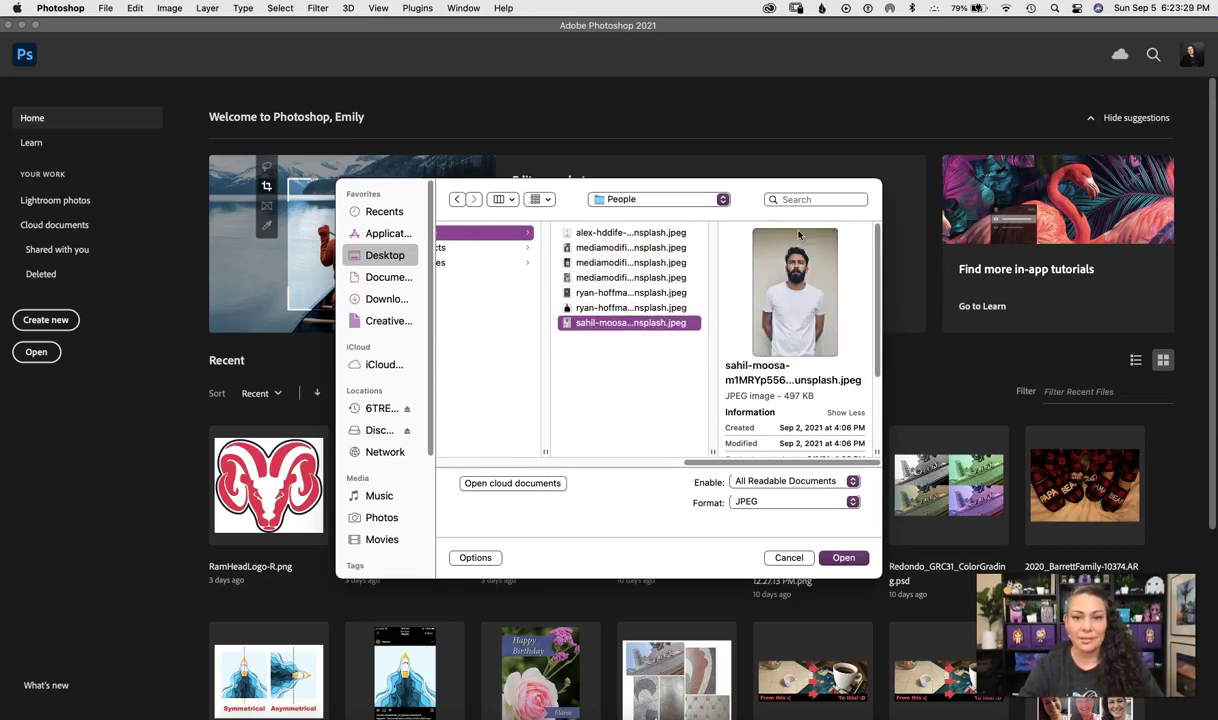
click(845, 557)
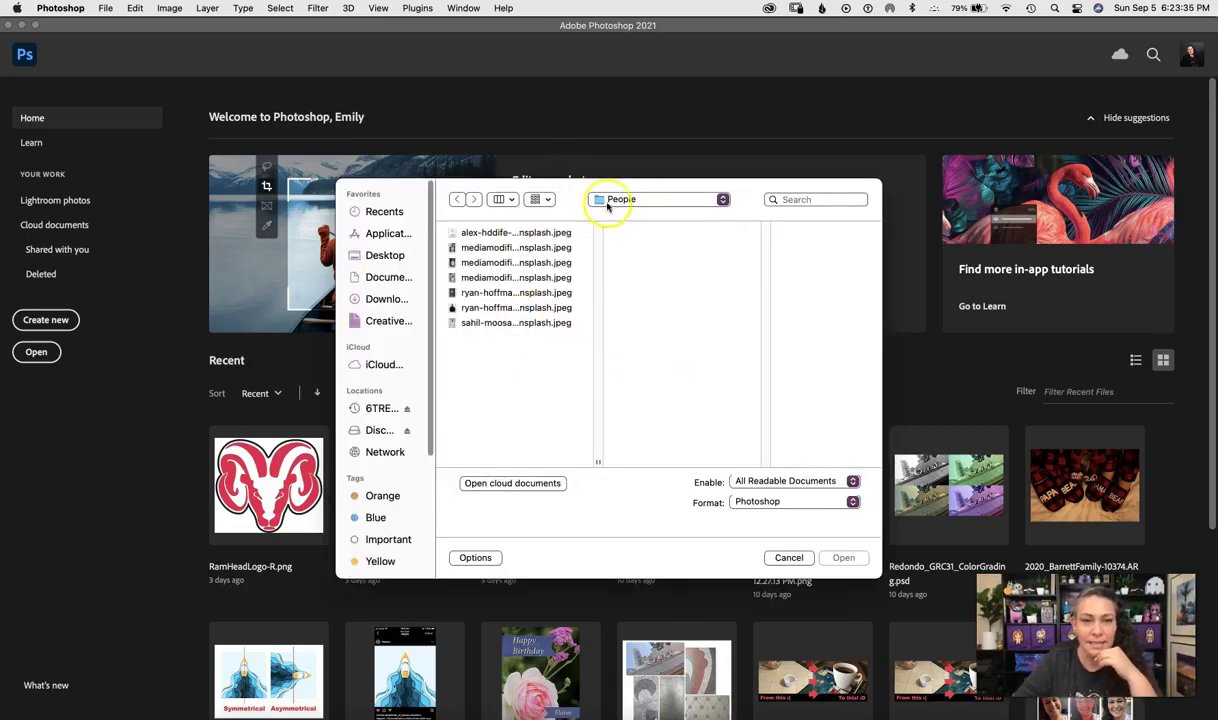
- Add the phone-and-coffee photo from the Products folder to the source files
click(638, 200)
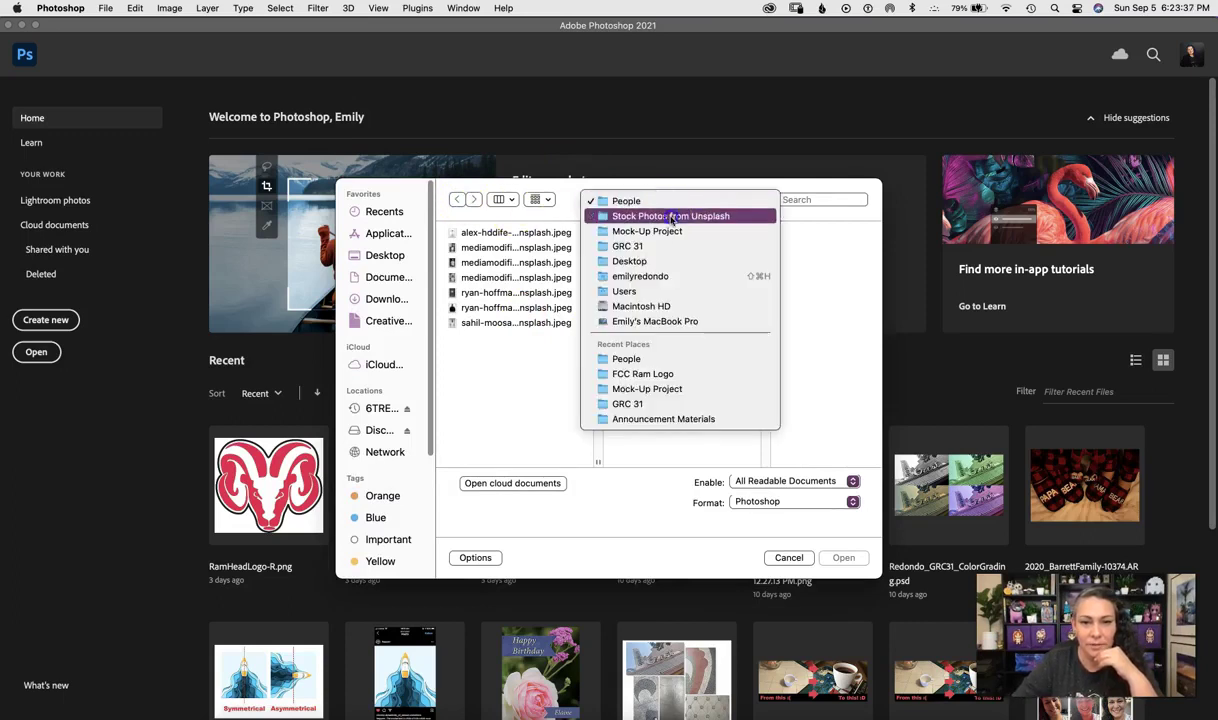
click(666, 217)
click(765, 247)
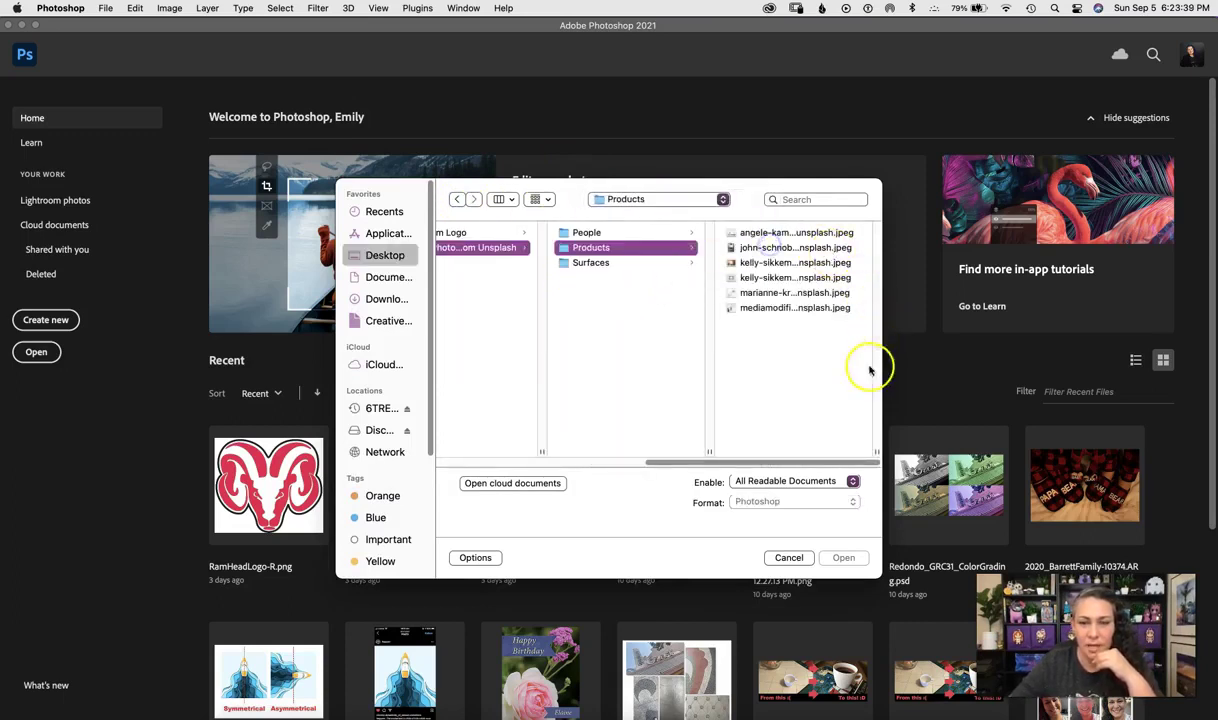
click(799, 232)
key(Down)
key(Down)
key(Down)
key(Down)
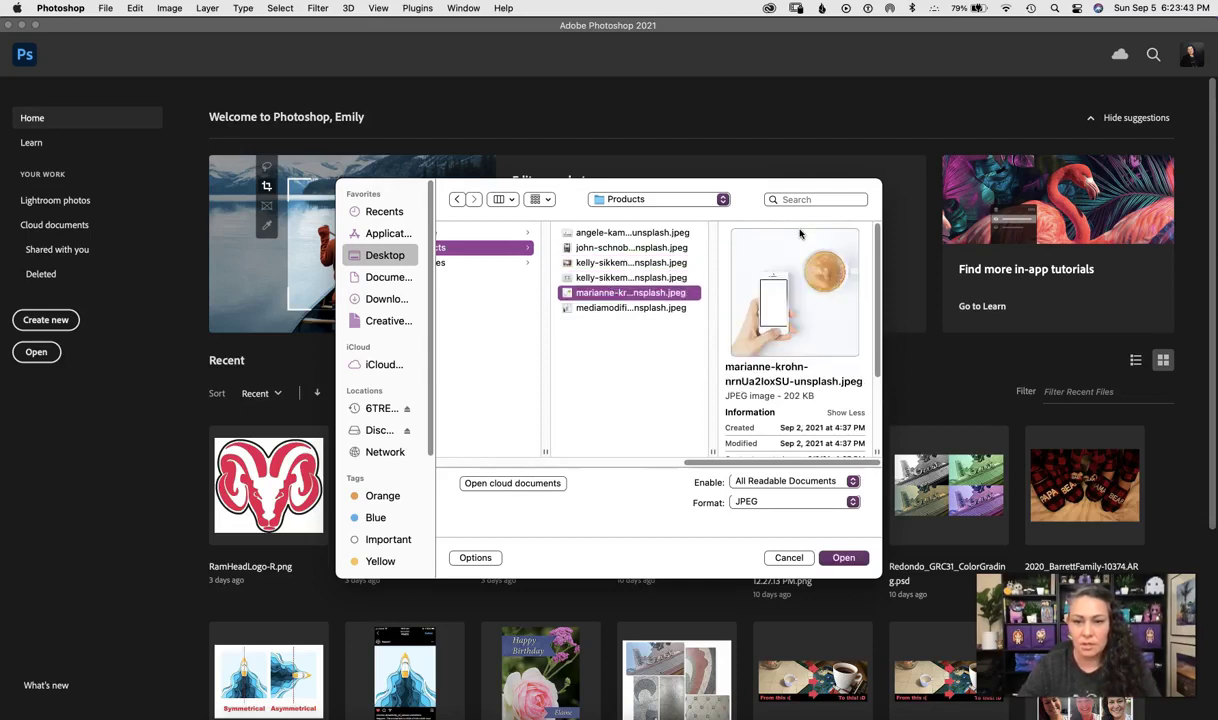
click(830, 565)
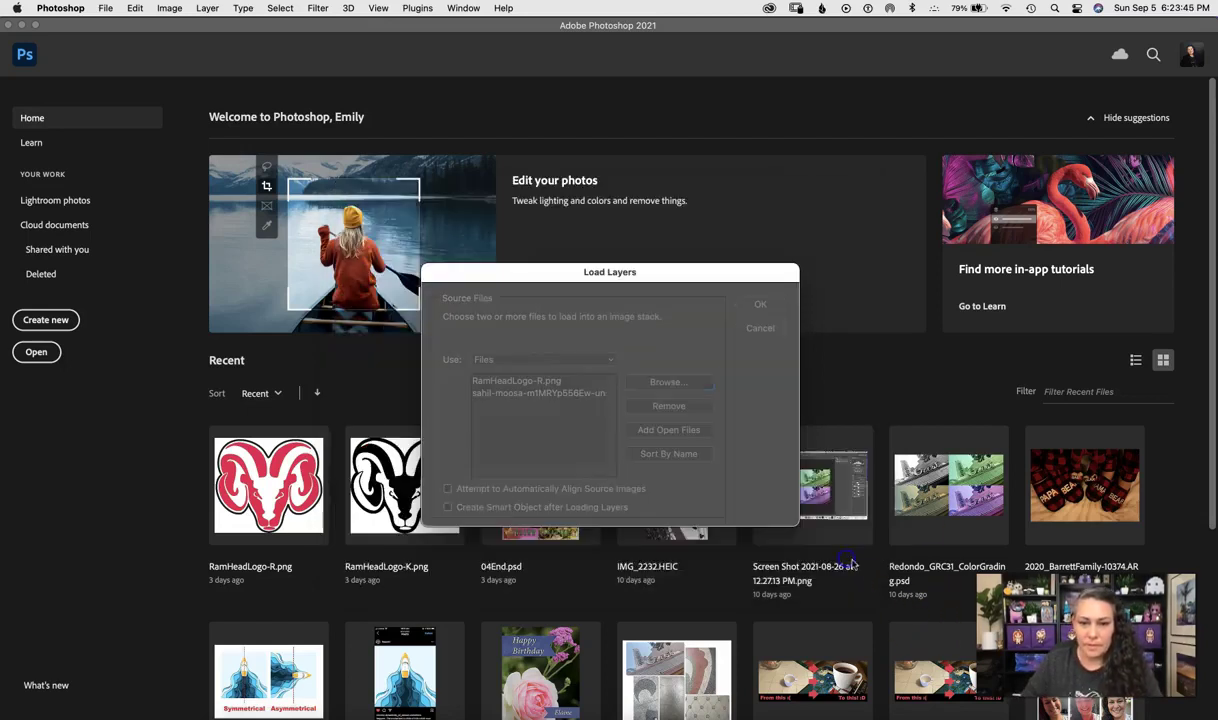
- Preview the Products photos: white mug, phone-and-coffee, tablet and hand-holding-a-card
click(669, 386)
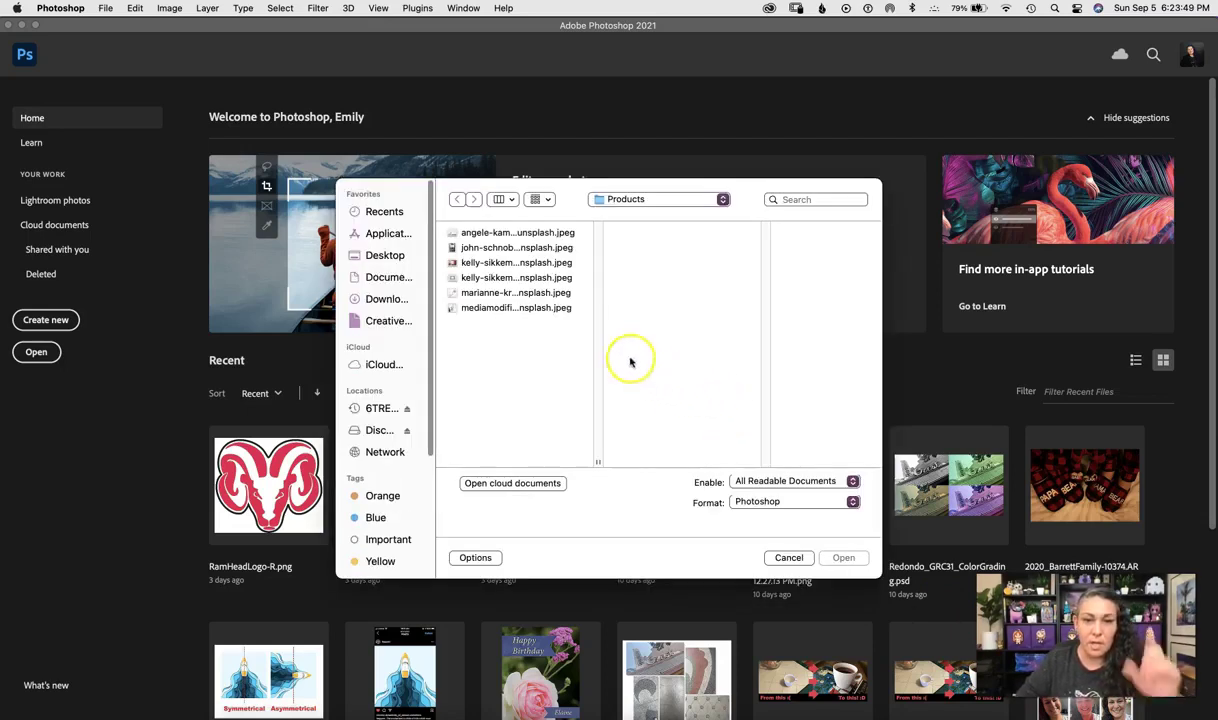
click(514, 308)
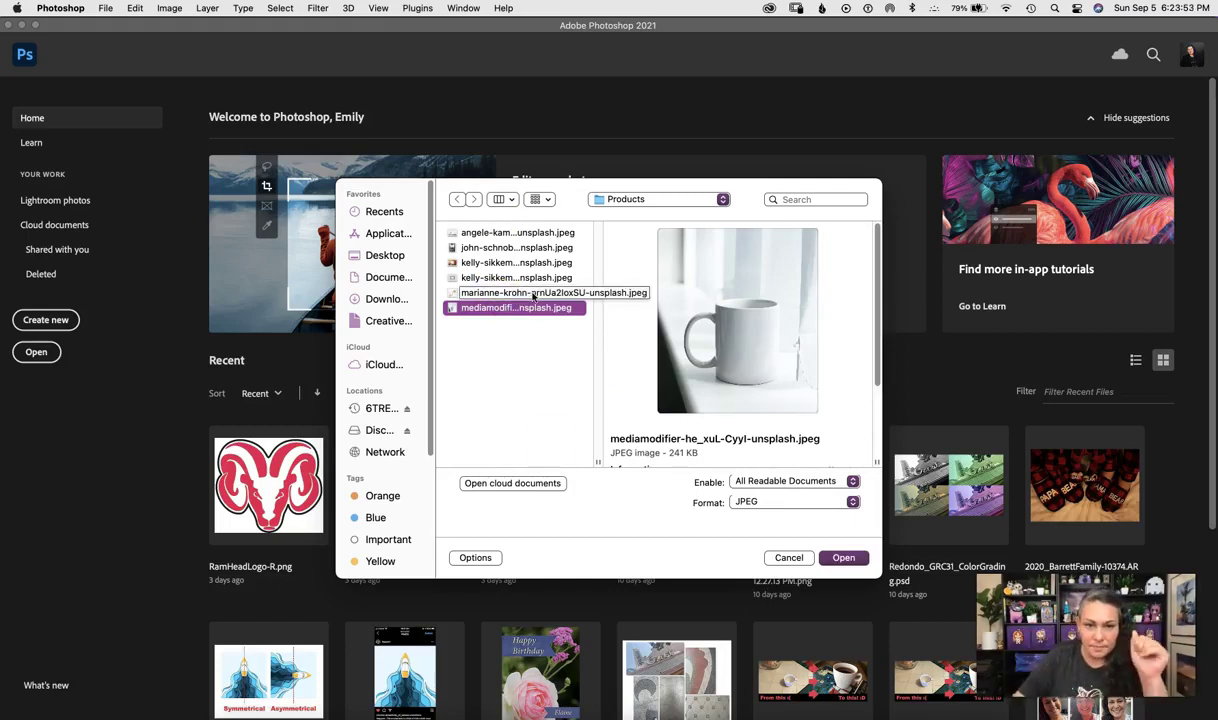
click(484, 292)
click(505, 277)
click(515, 263)
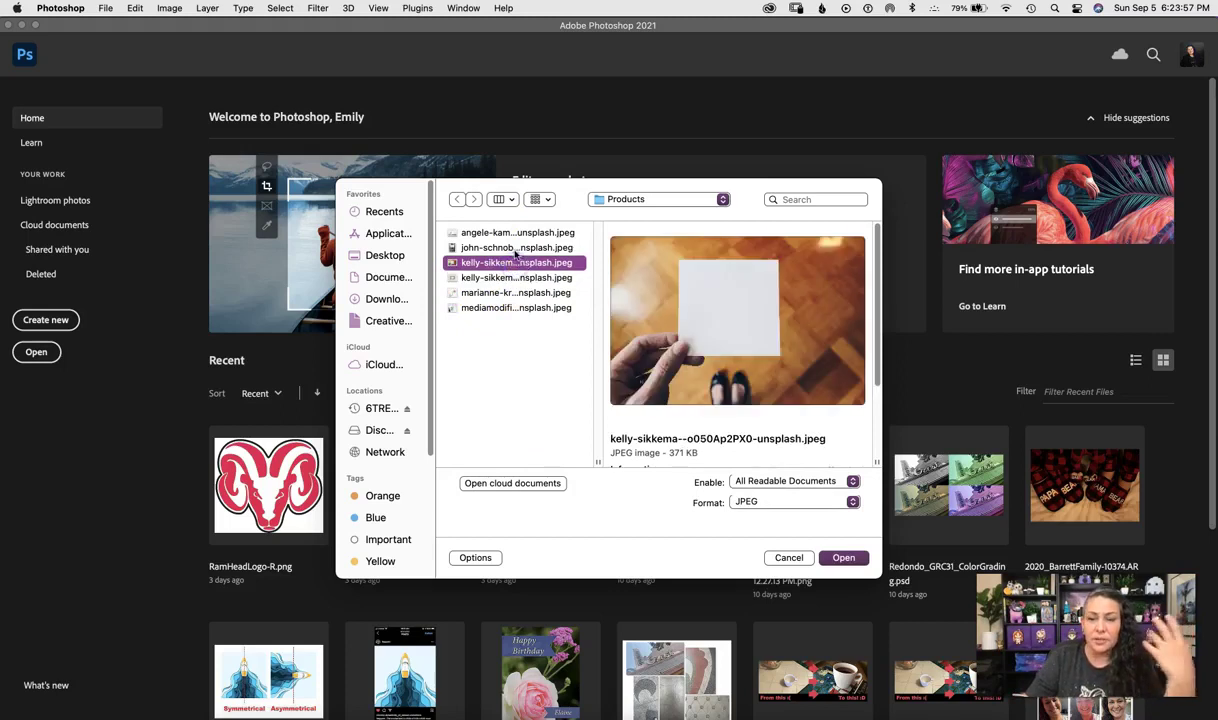
click(516, 248)
click(522, 233)
click(528, 308)
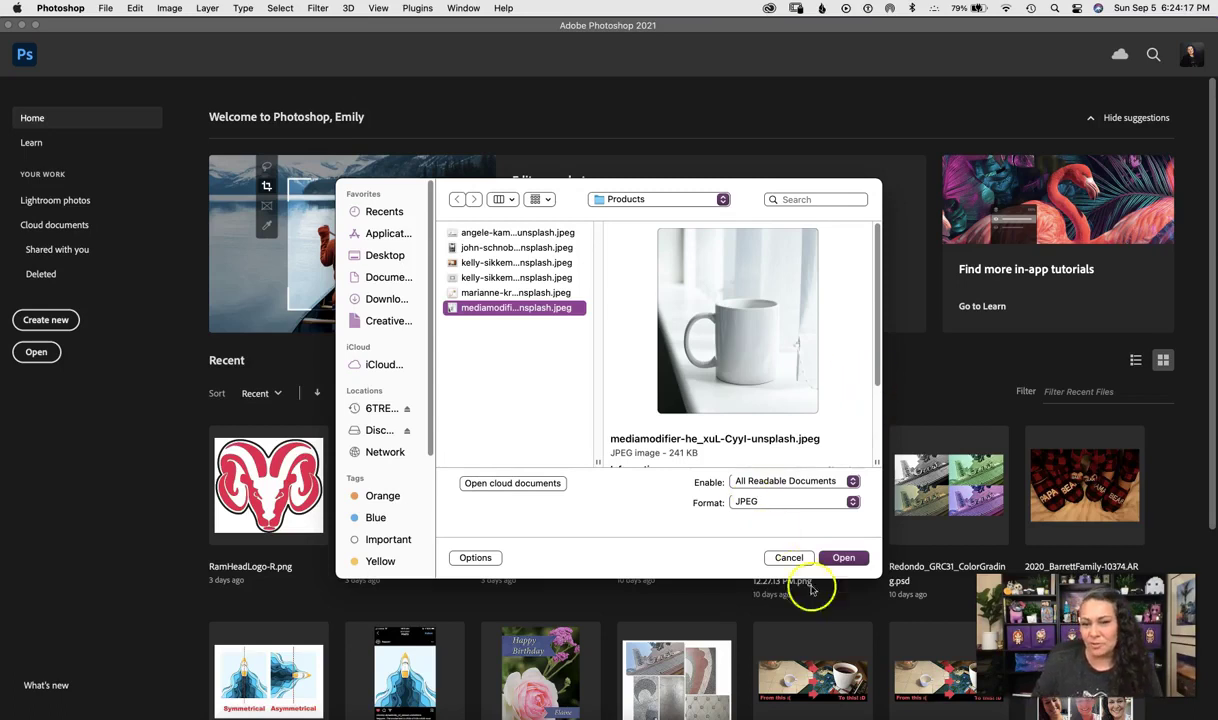
drag(848, 558, 551, 287)
- Add the brick-wall photo from the Surfaces folder as the fourth source file
click(687, 204)
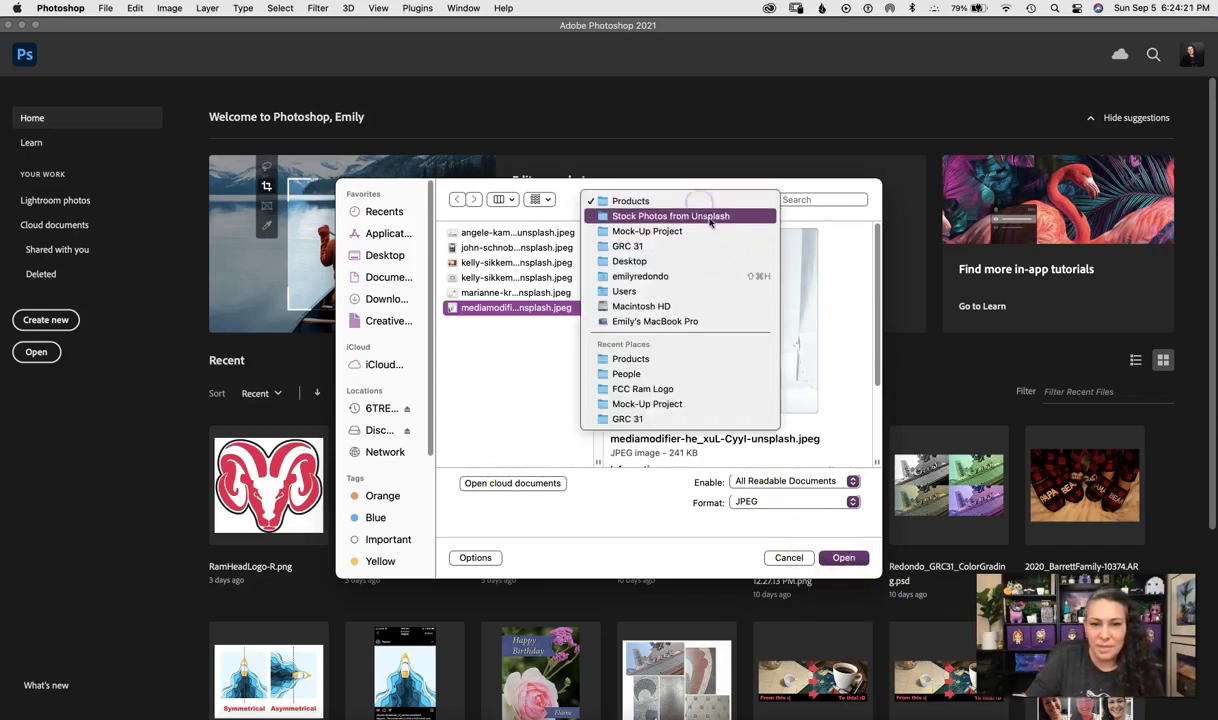
click(700, 218)
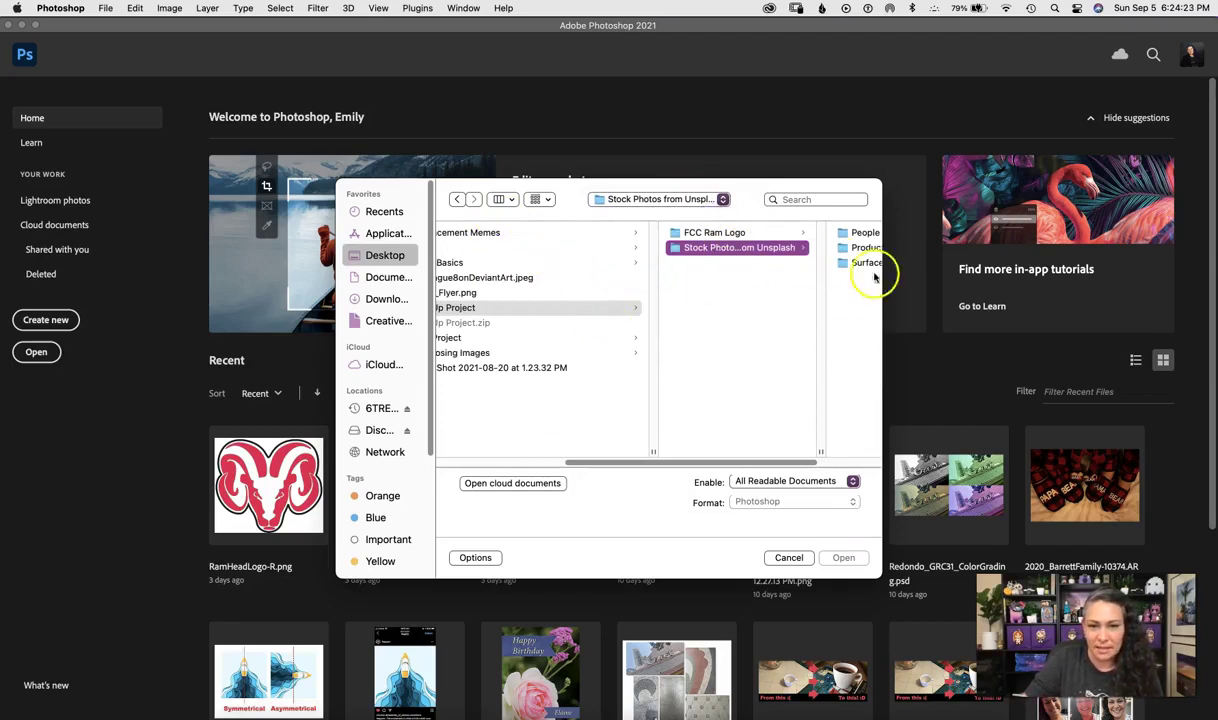
drag(775, 467, 857, 469)
click(758, 262)
click(816, 232)
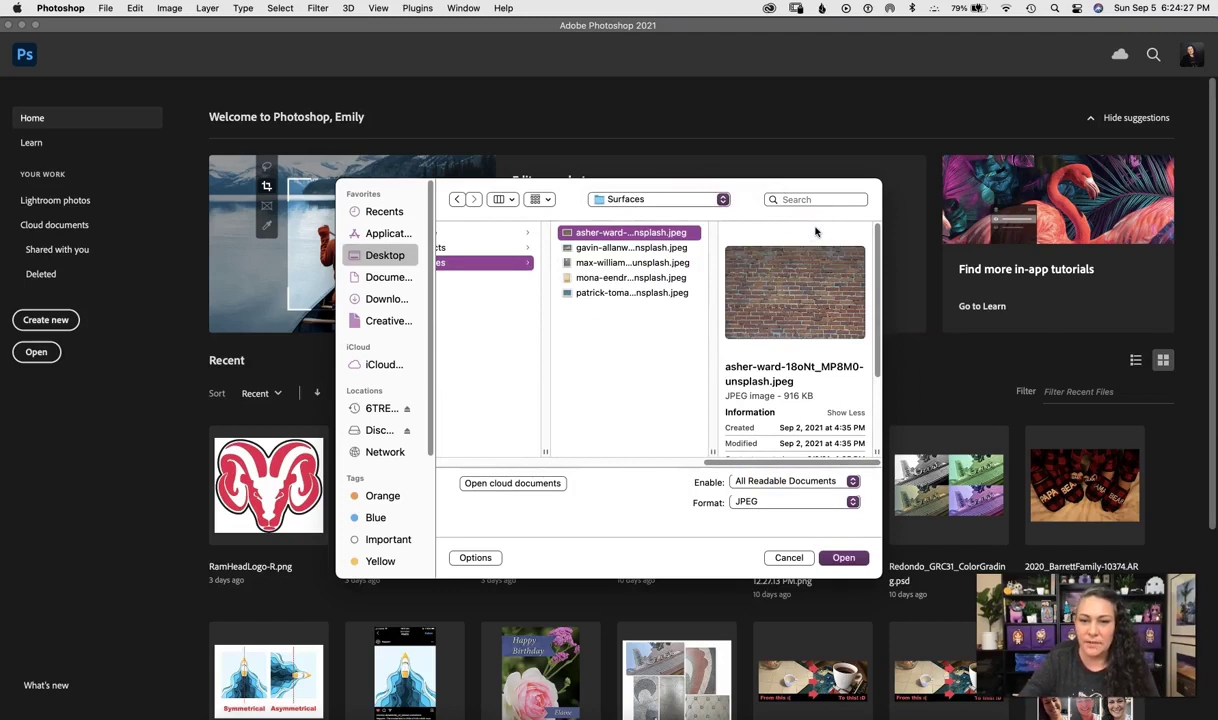
key(Down)
key(Down)
key(Down)
key(Down)
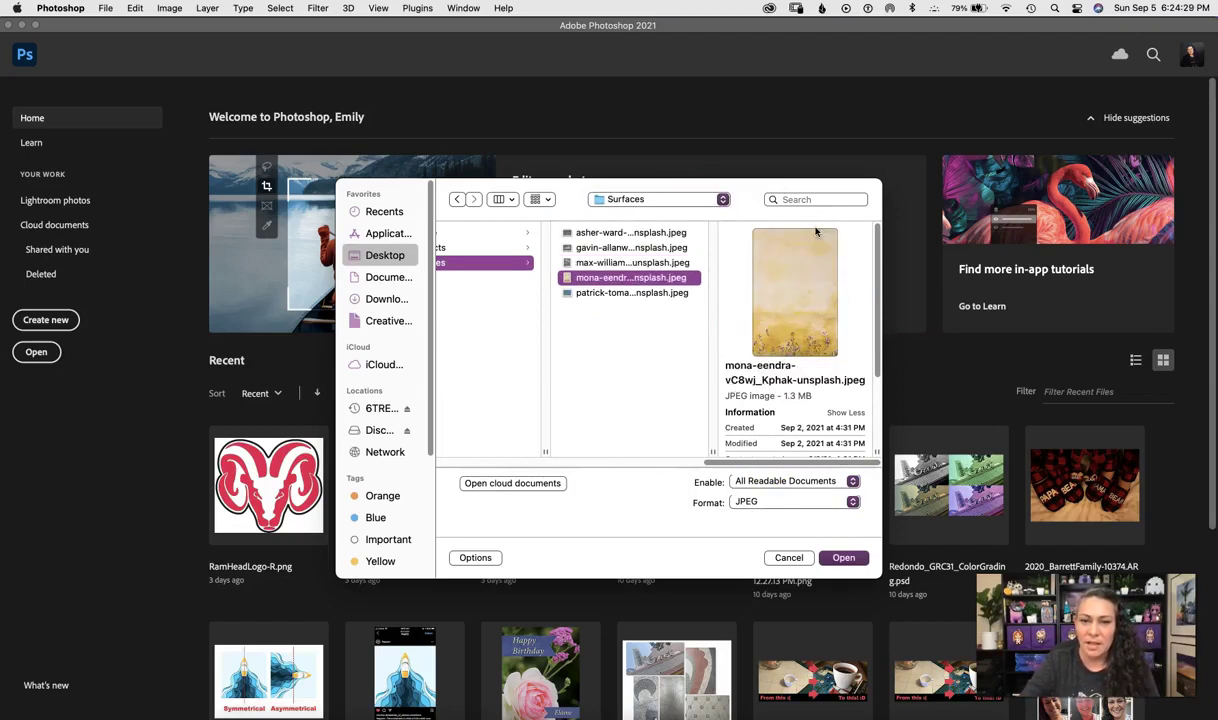
key(Up)
key(Up)
key(Up)
key(Up)
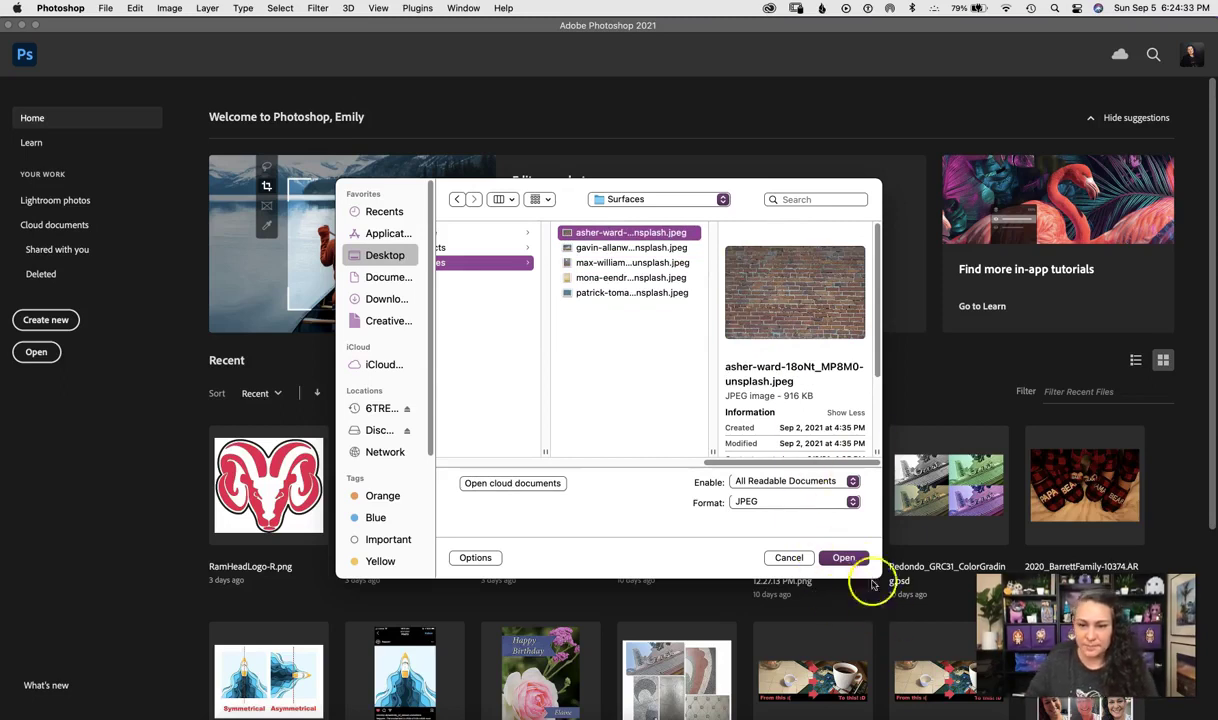
click(843, 557)
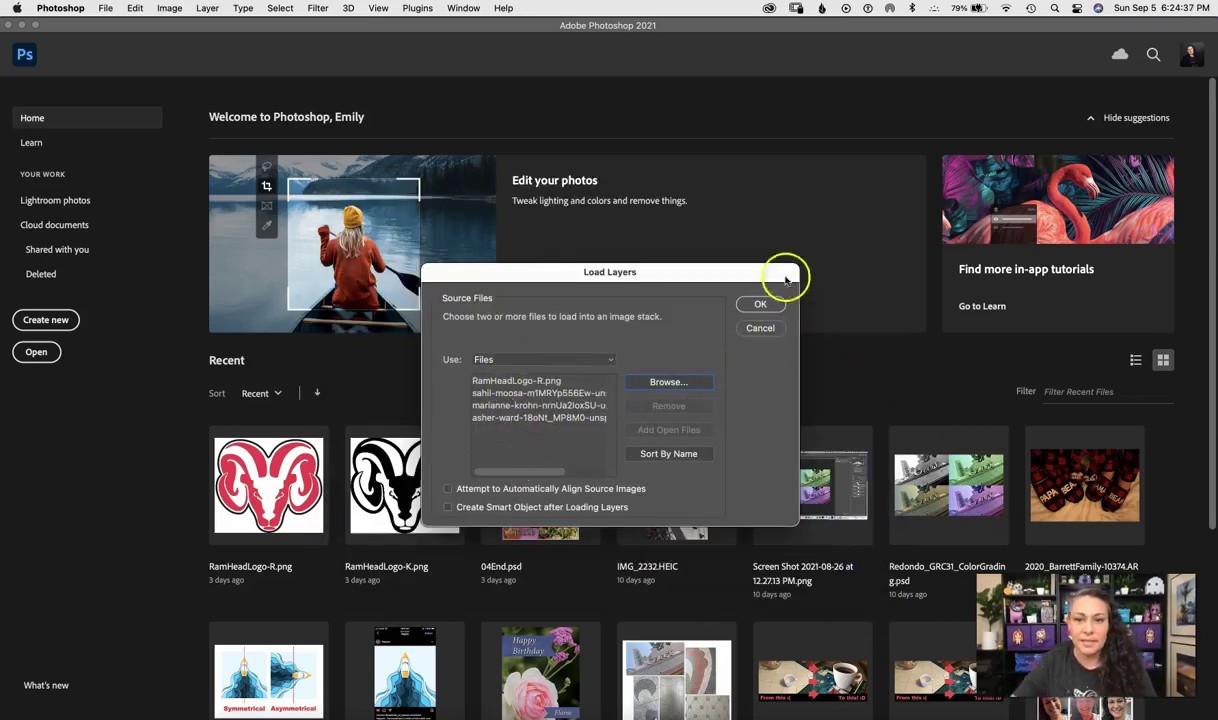
- Confirm Load Layers to stack the logo and three photos as layers in a new Untitled-1 document
click(770, 304)
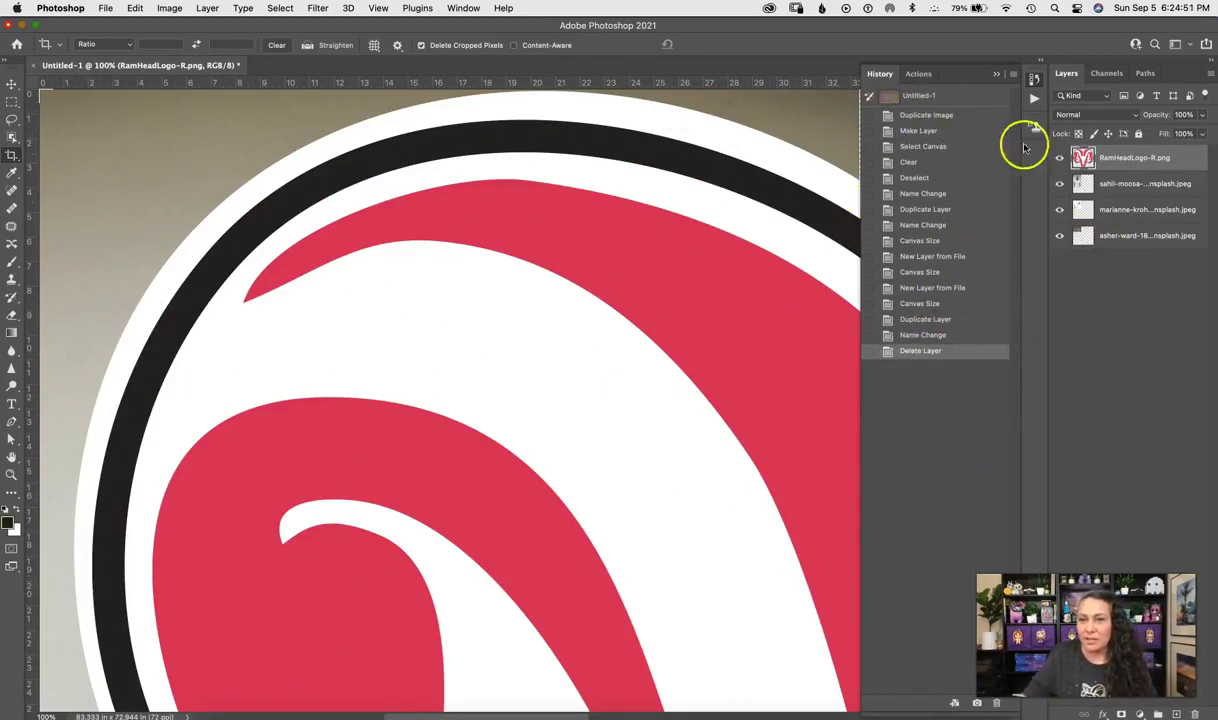
- Collapse the History panel, zoom out to 25% and pan to show the whole ram logo
click(997, 74)
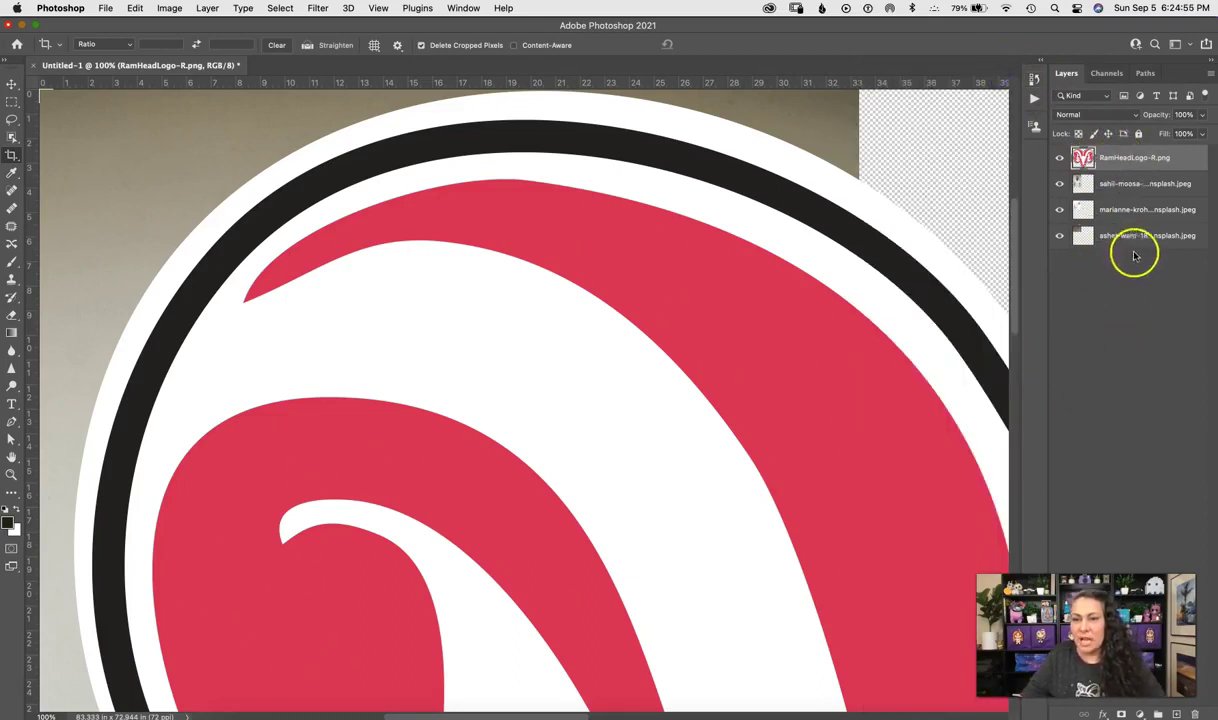
key(super+minus)
key(super+minus)
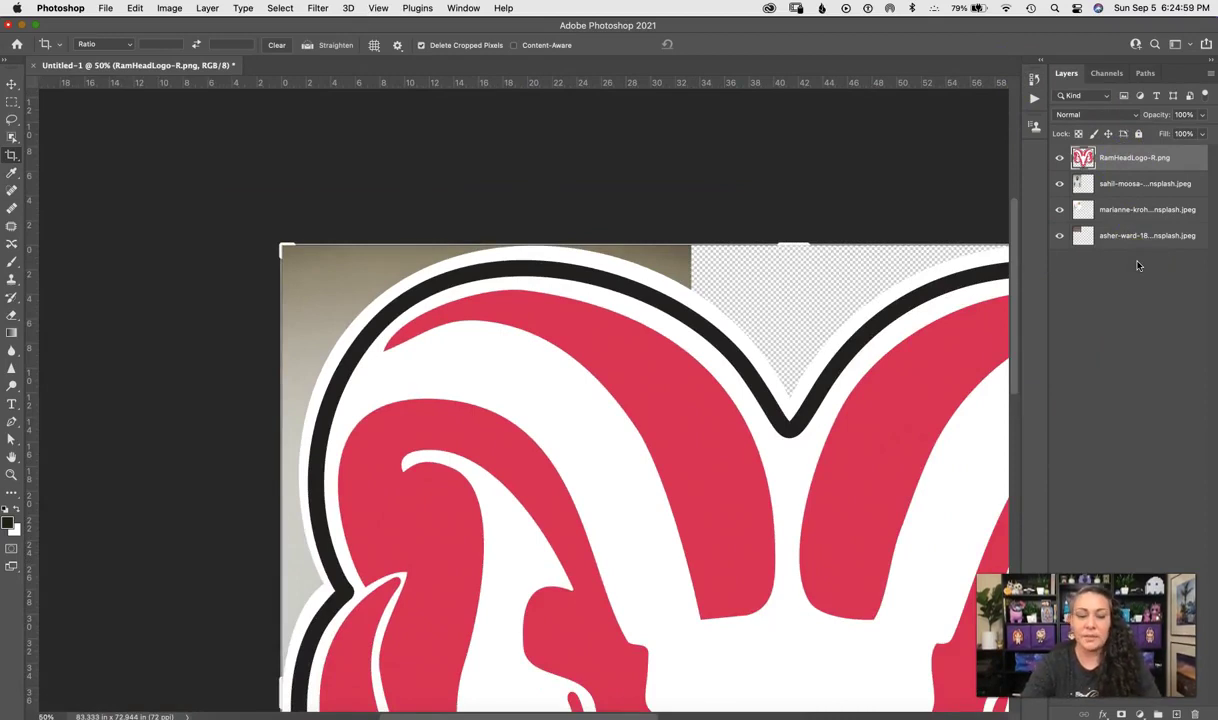
key(super+minus)
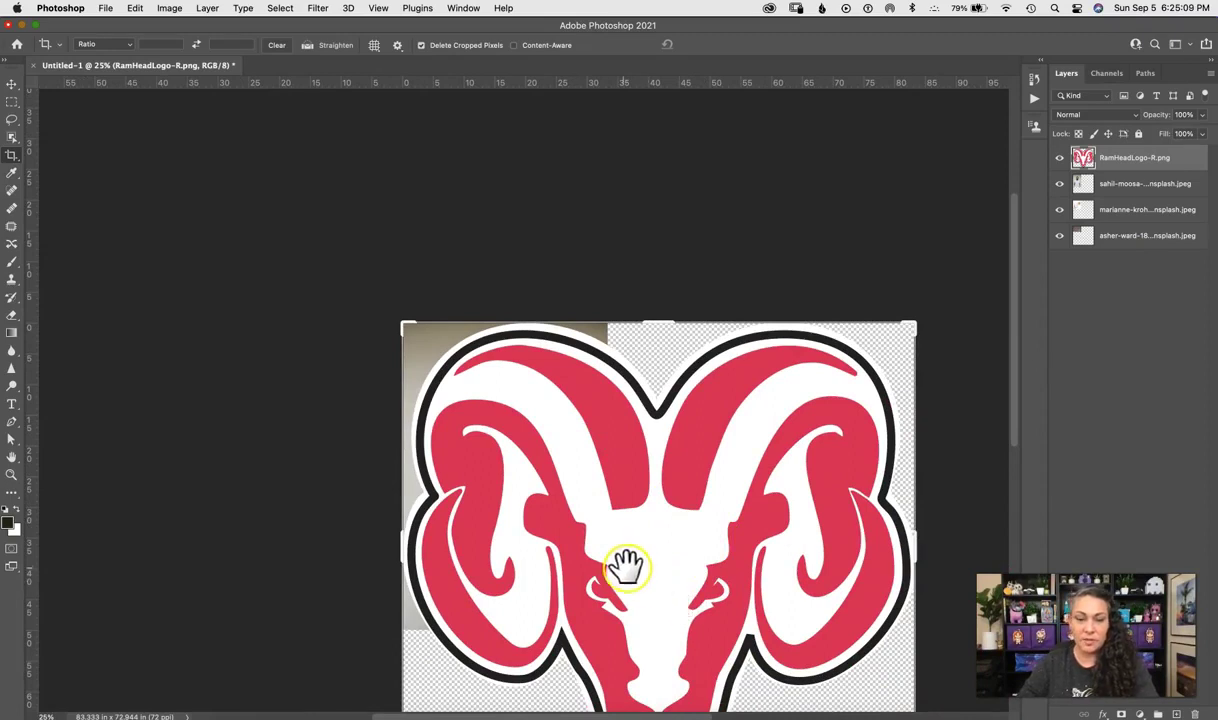
drag(691, 556, 540, 403)
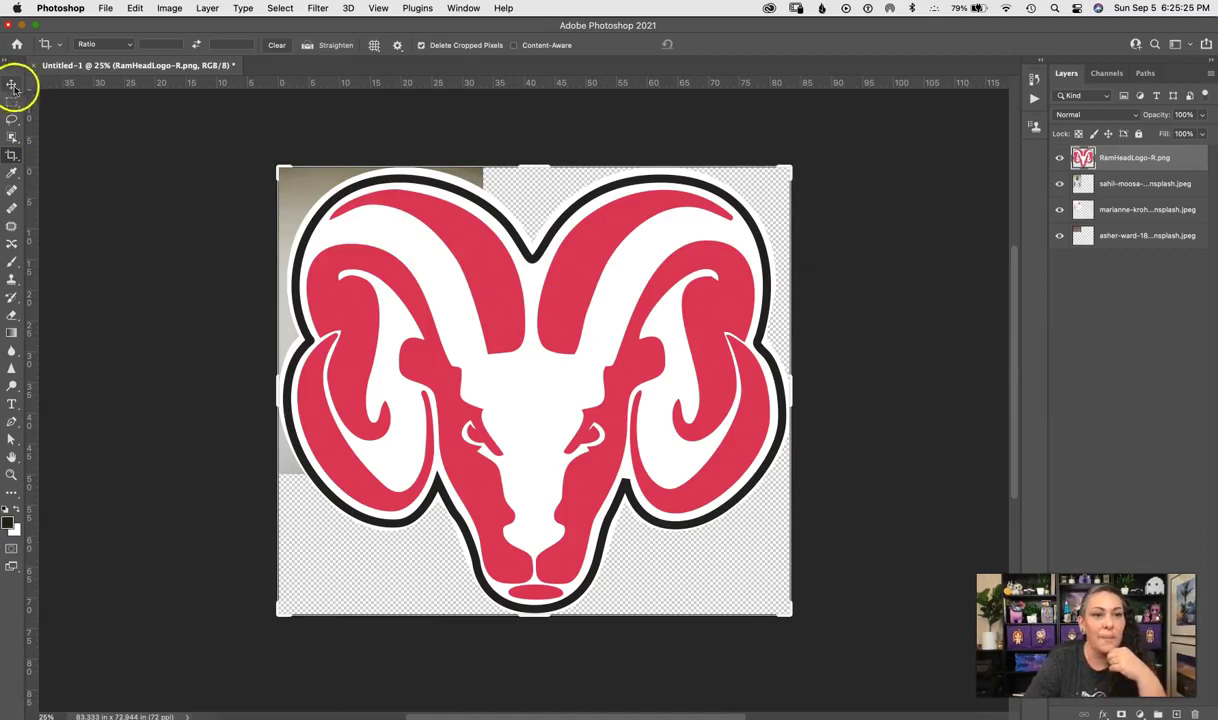
- With the Move tool active, hide the RamHeadLogo layer and select the man photo's layer
click(12, 84)
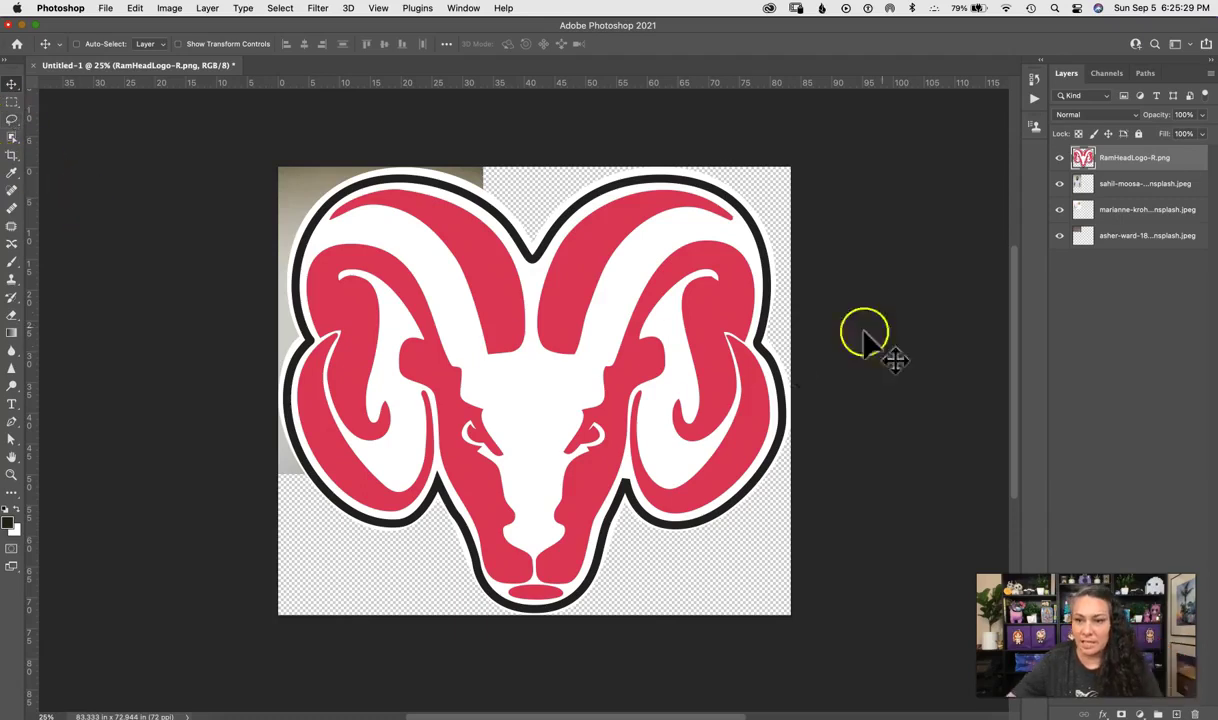
click(1060, 158)
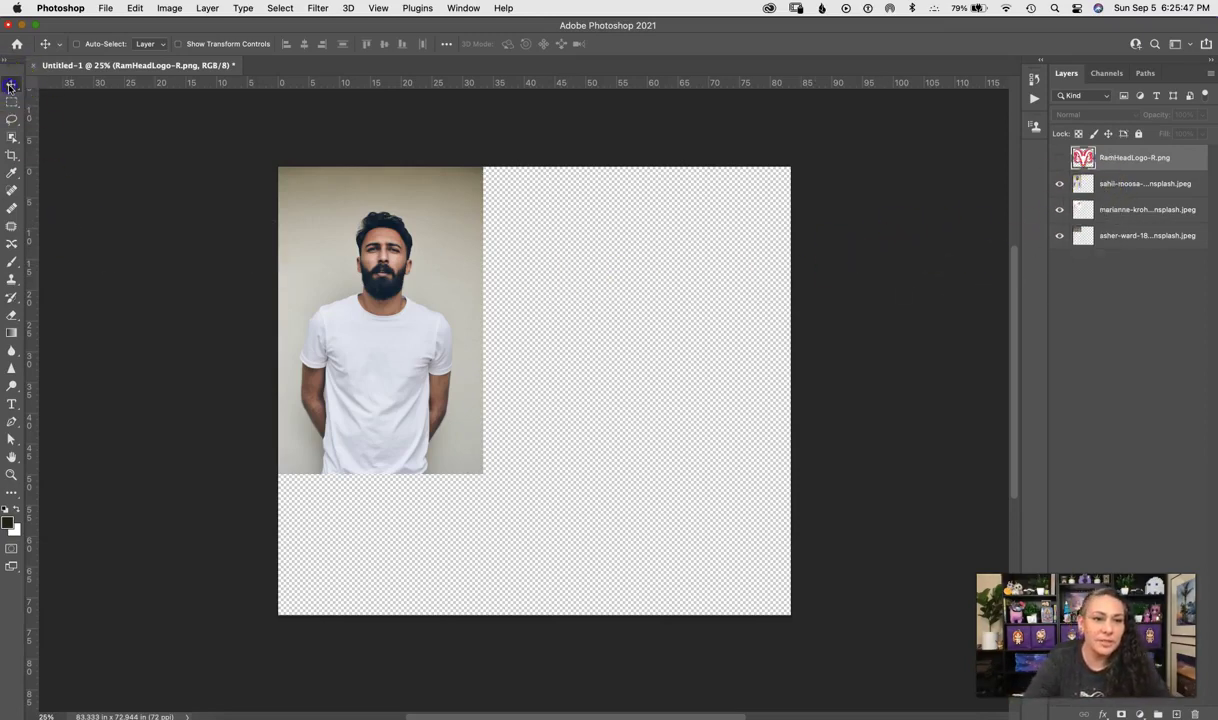
click(1121, 183)
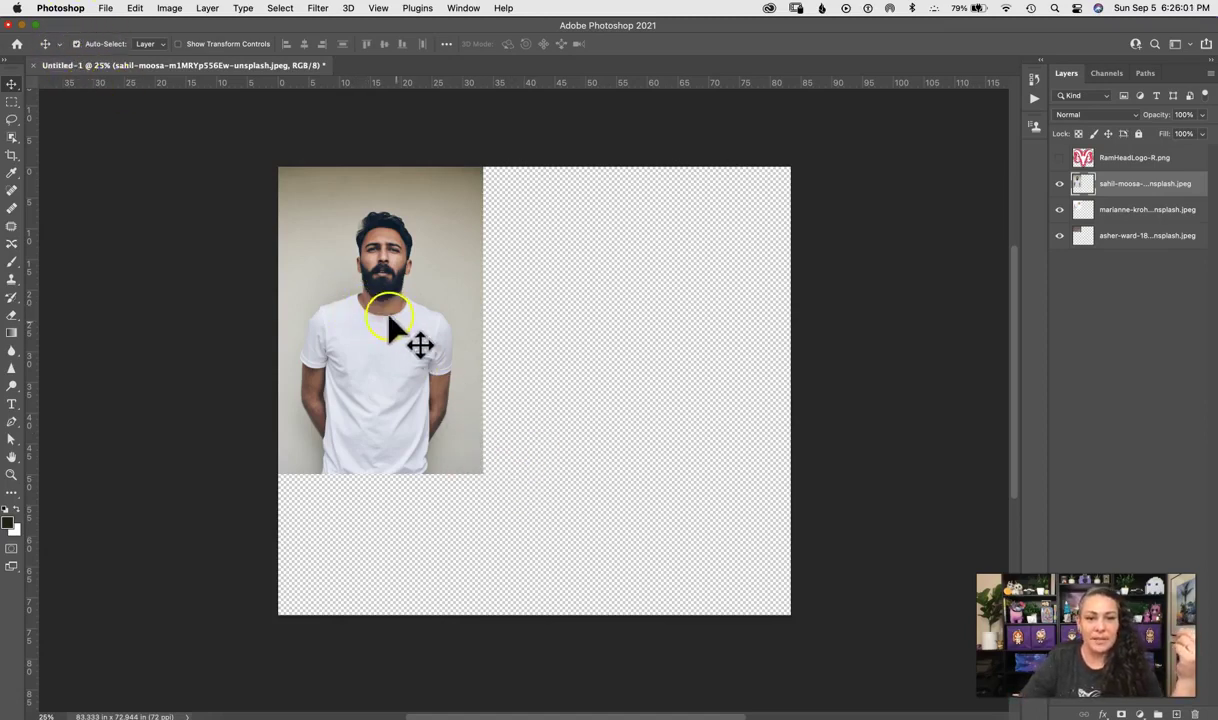
- Drag the man, phone-and-coffee and brick photos roughly into place, the man at upper left
drag(370, 313, 656, 326)
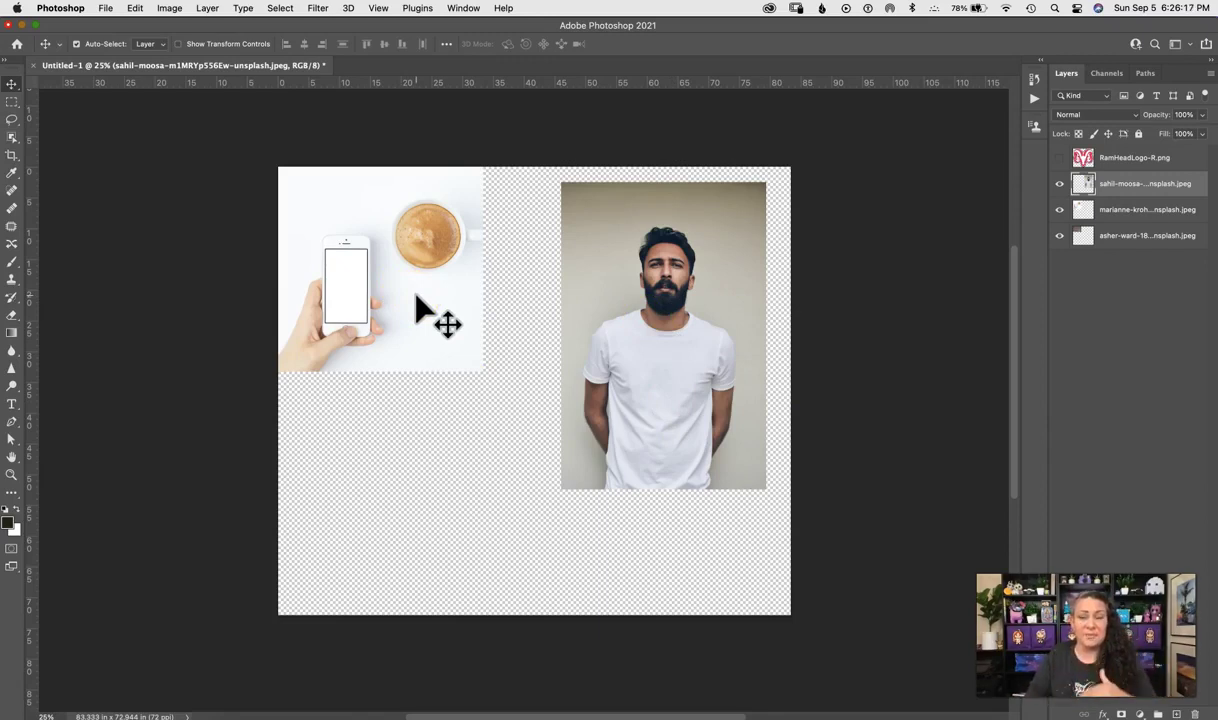
drag(410, 285, 452, 468)
drag(681, 359, 645, 338)
drag(455, 472, 670, 455)
drag(605, 300, 372, 416)
drag(413, 261, 680, 259)
drag(436, 421, 415, 285)
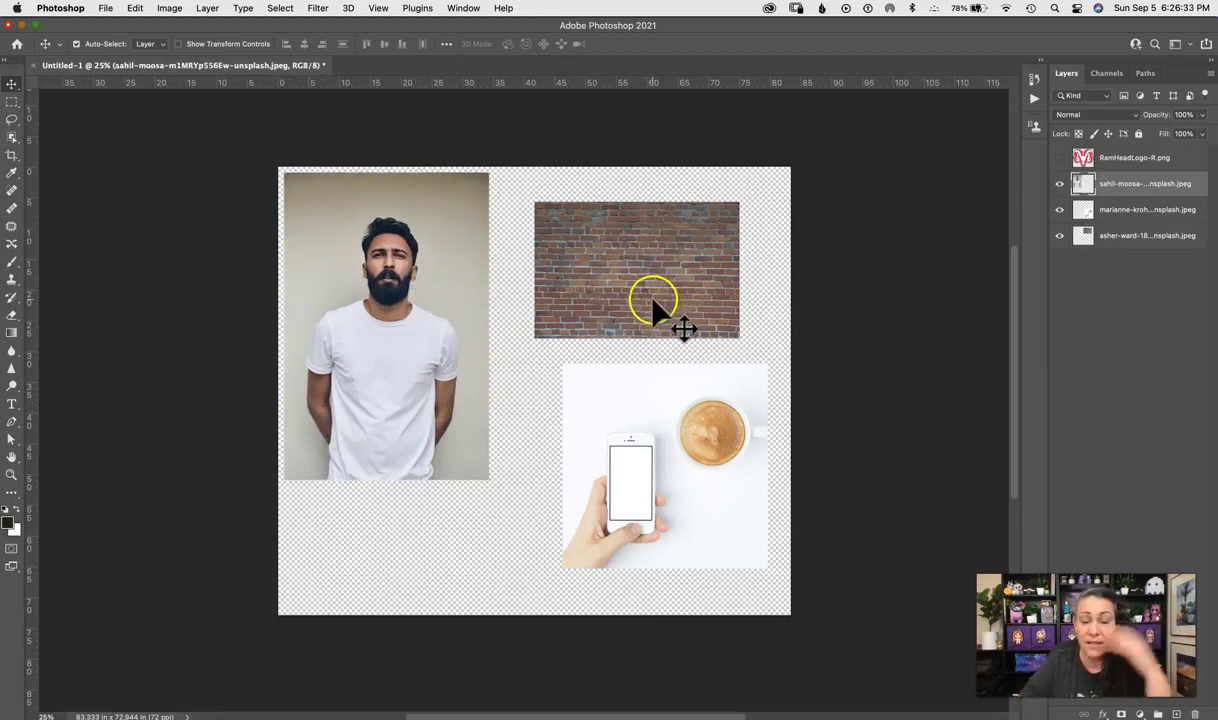
- Line up the brick photo against the man photo and the phone-and-coffee photo directly beneath it
right_click(659, 300)
click(696, 304)
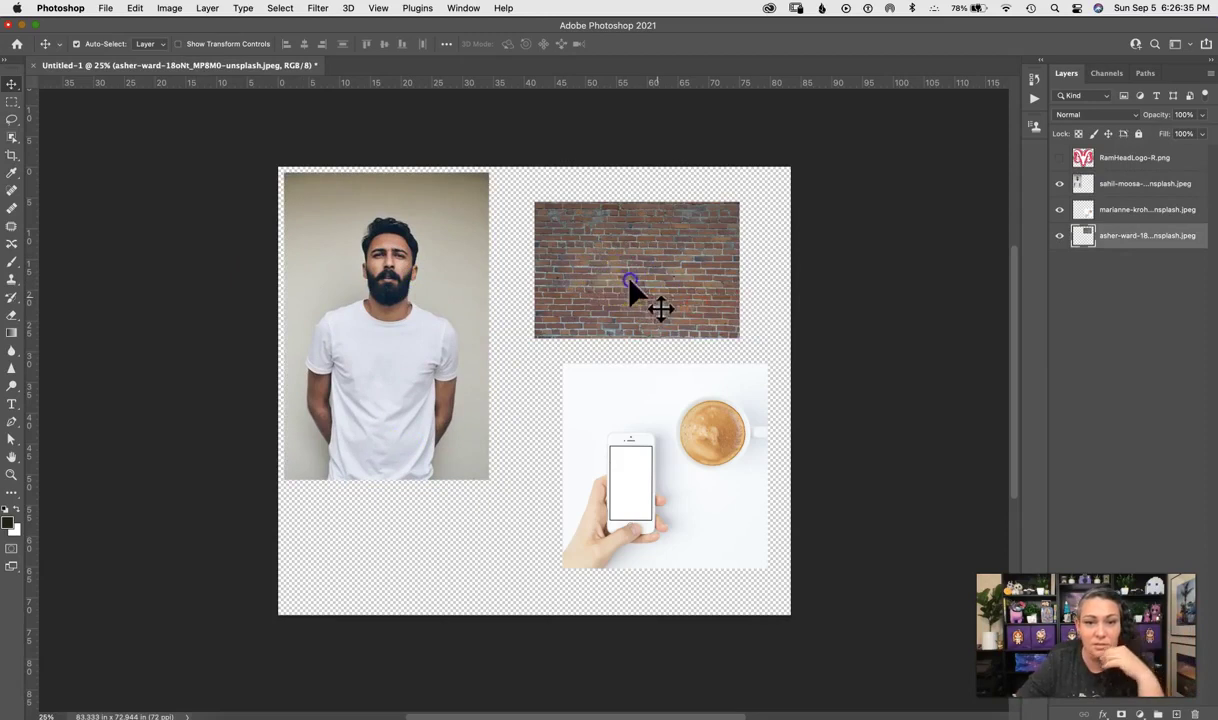
drag(633, 283, 592, 262)
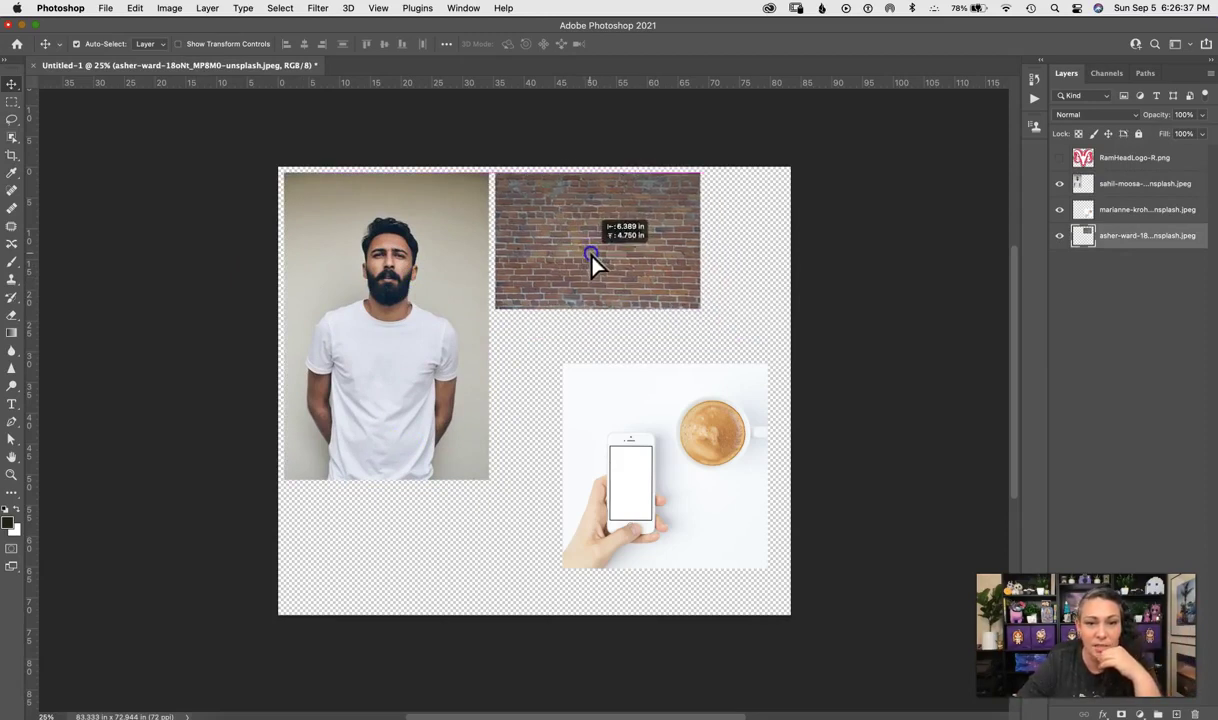
right_click(645, 464)
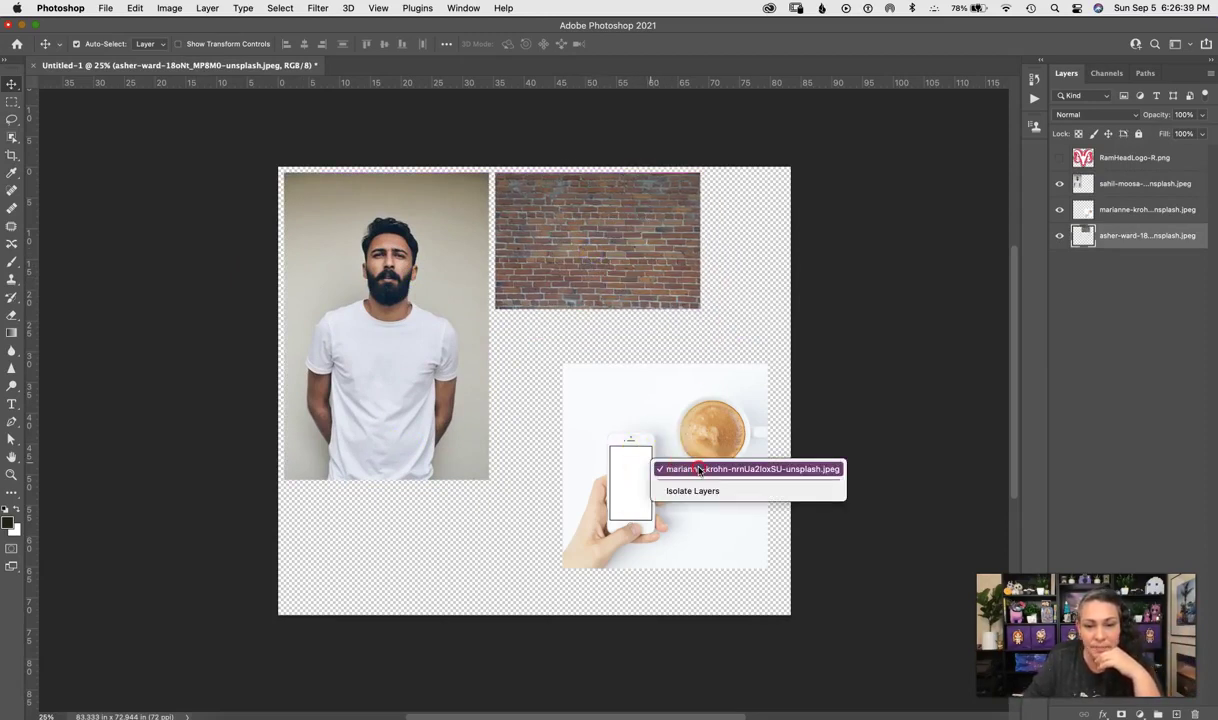
click(699, 469)
drag(661, 470, 600, 404)
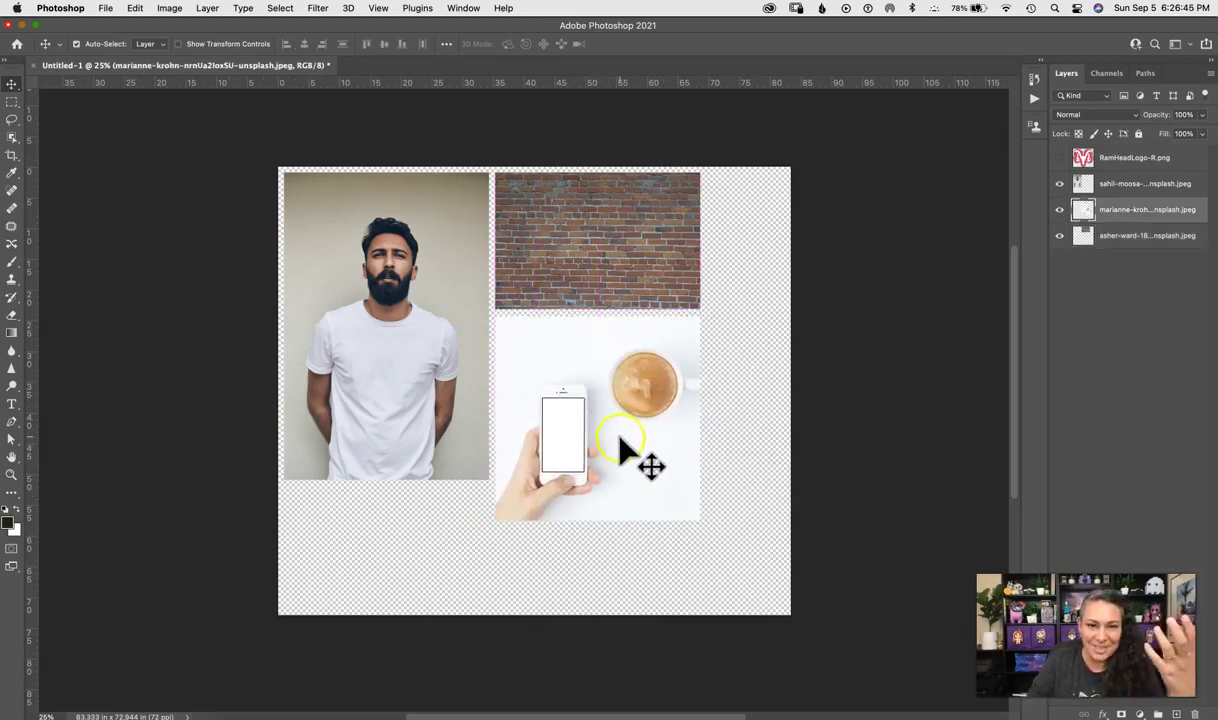
right_click(618, 247)
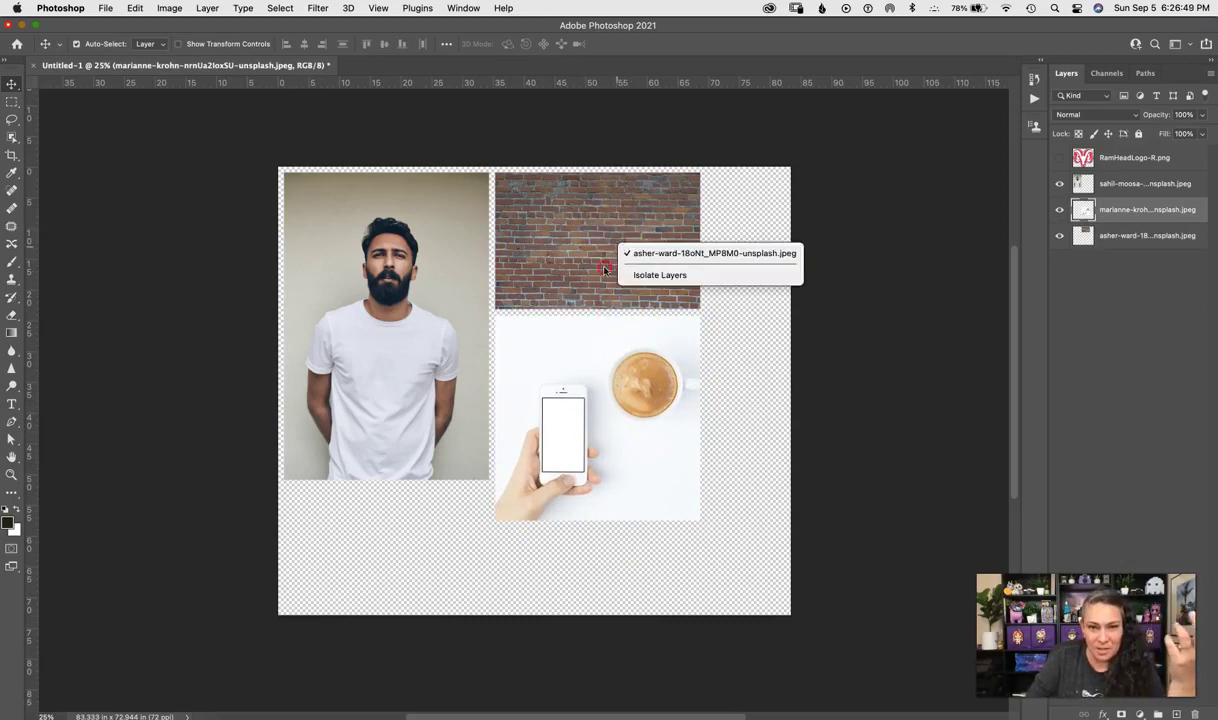
click(655, 255)
drag(645, 224, 622, 248)
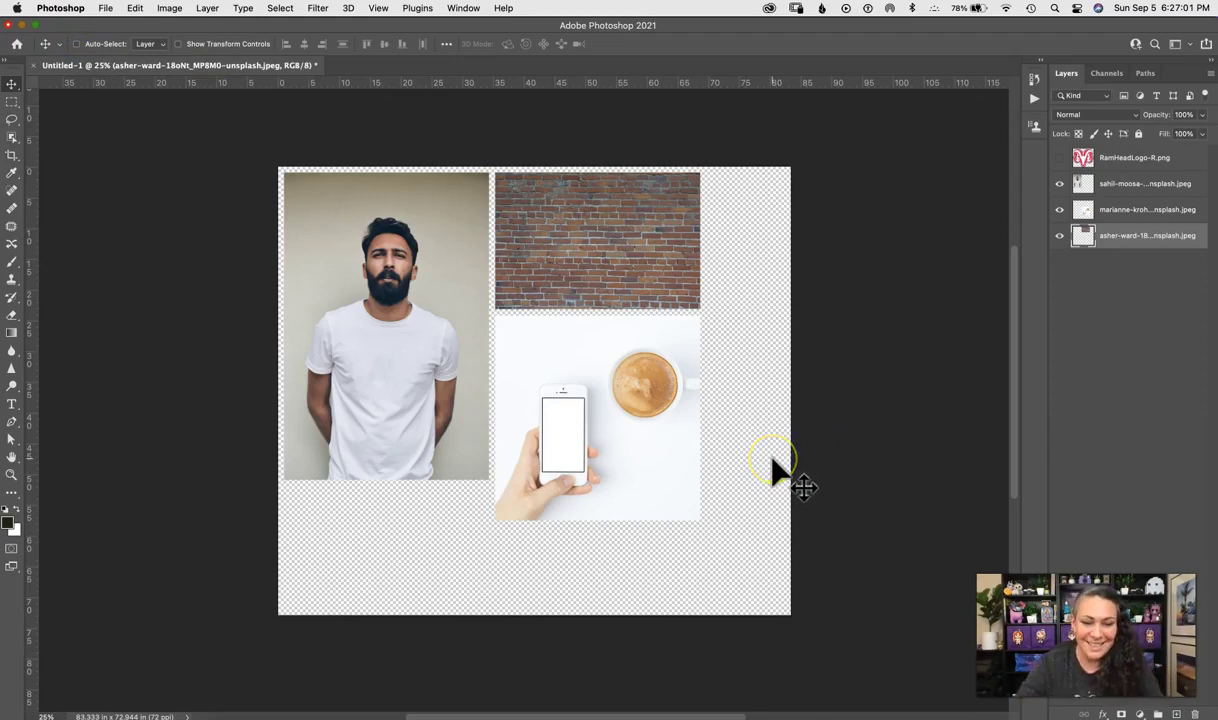
- At 33.3% zoom with rulers shown, add a vertical guide near 35.3 in and a horizontal guide near 51 in
key(super+equal)
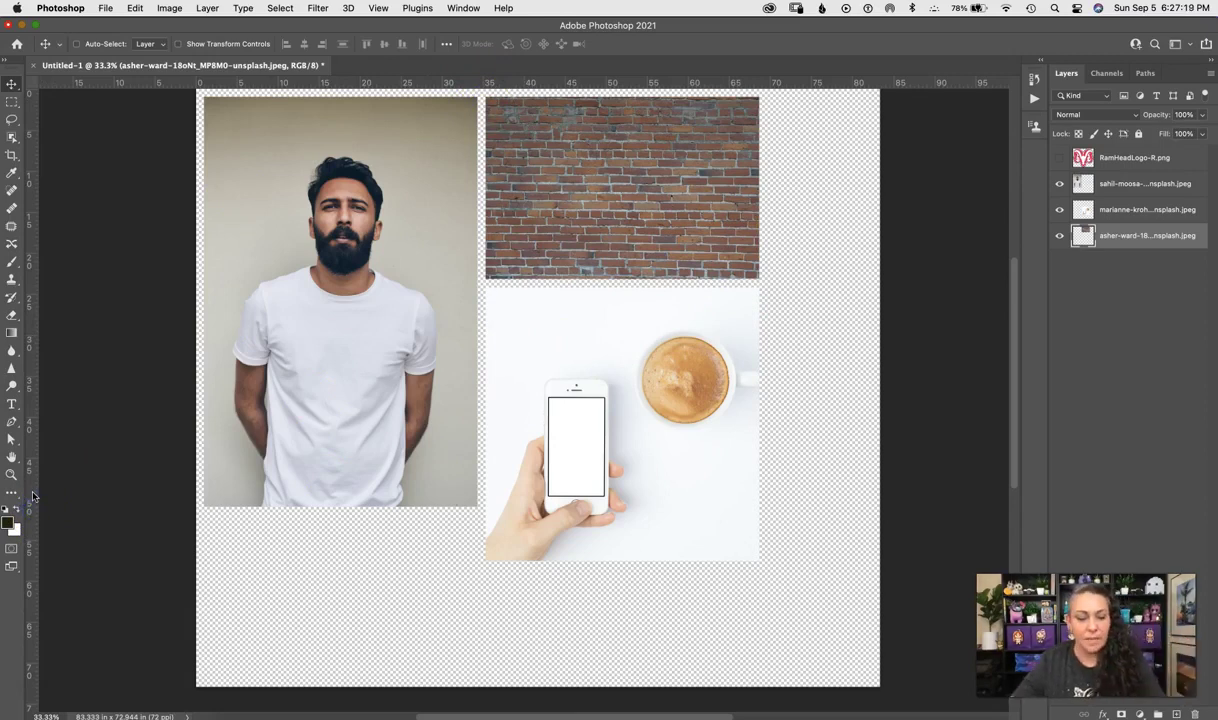
scroll(32, 496, right, 2)
key(super+r)
key(super+r)
key(super+r)
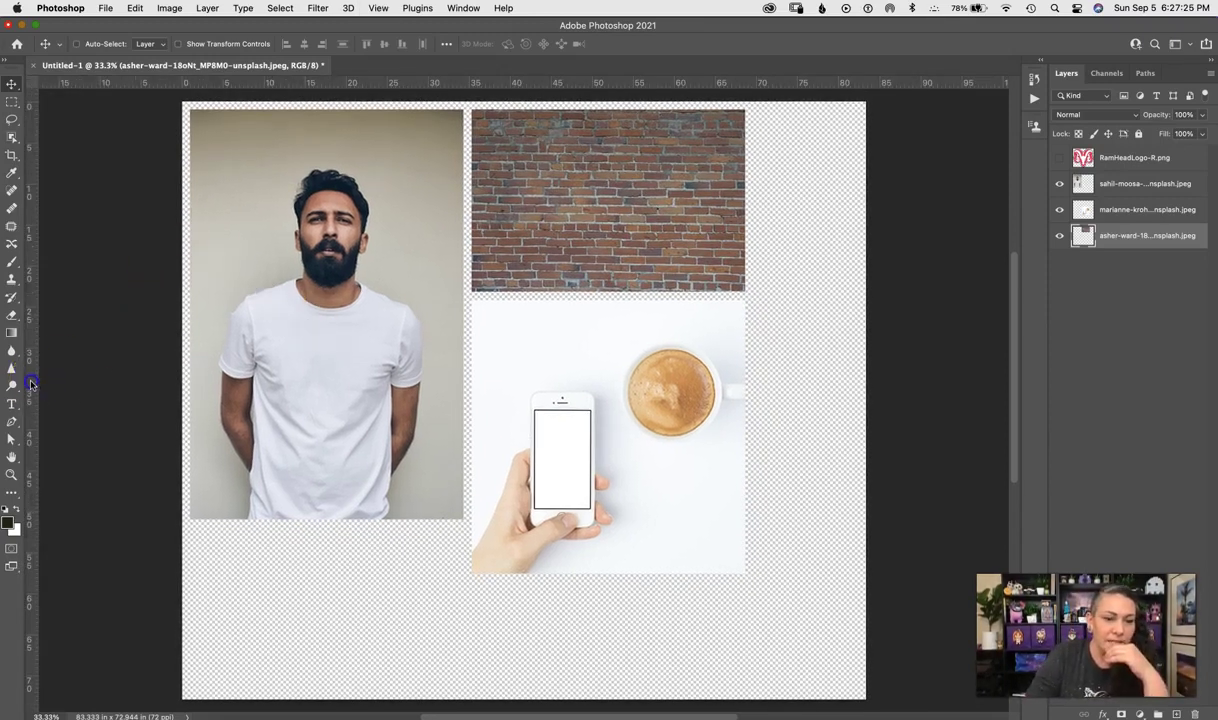
drag(31, 383, 469, 514)
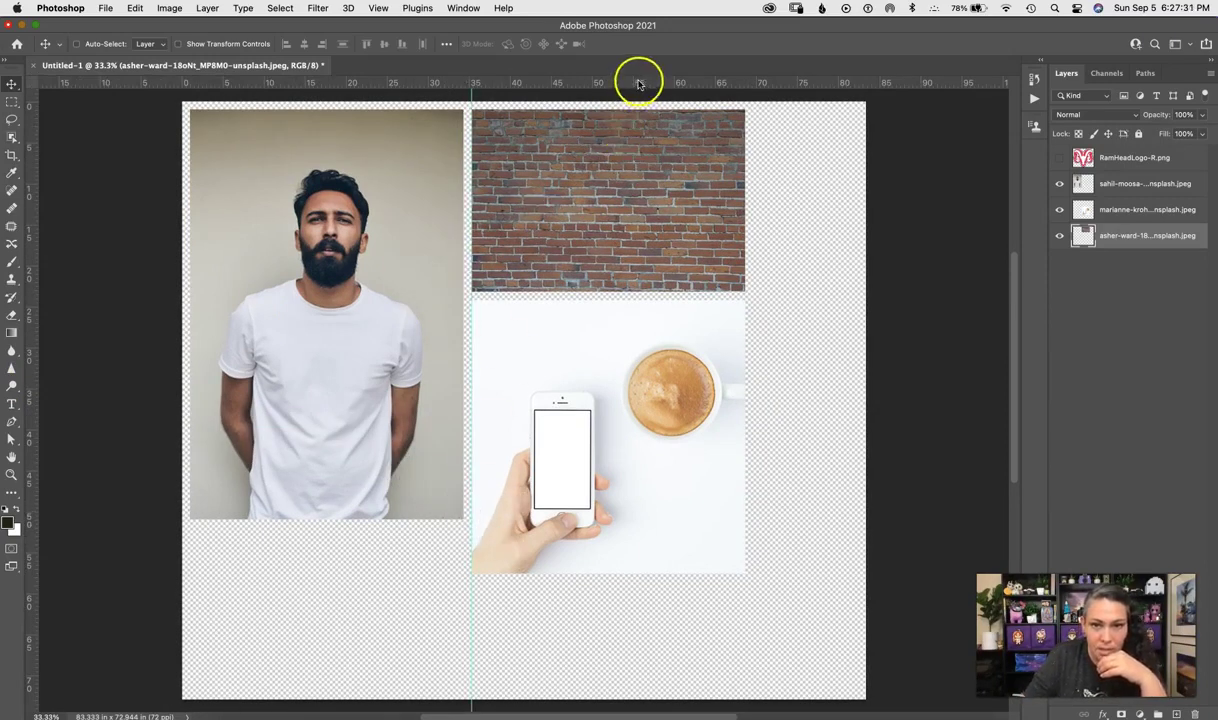
drag(640, 84, 686, 519)
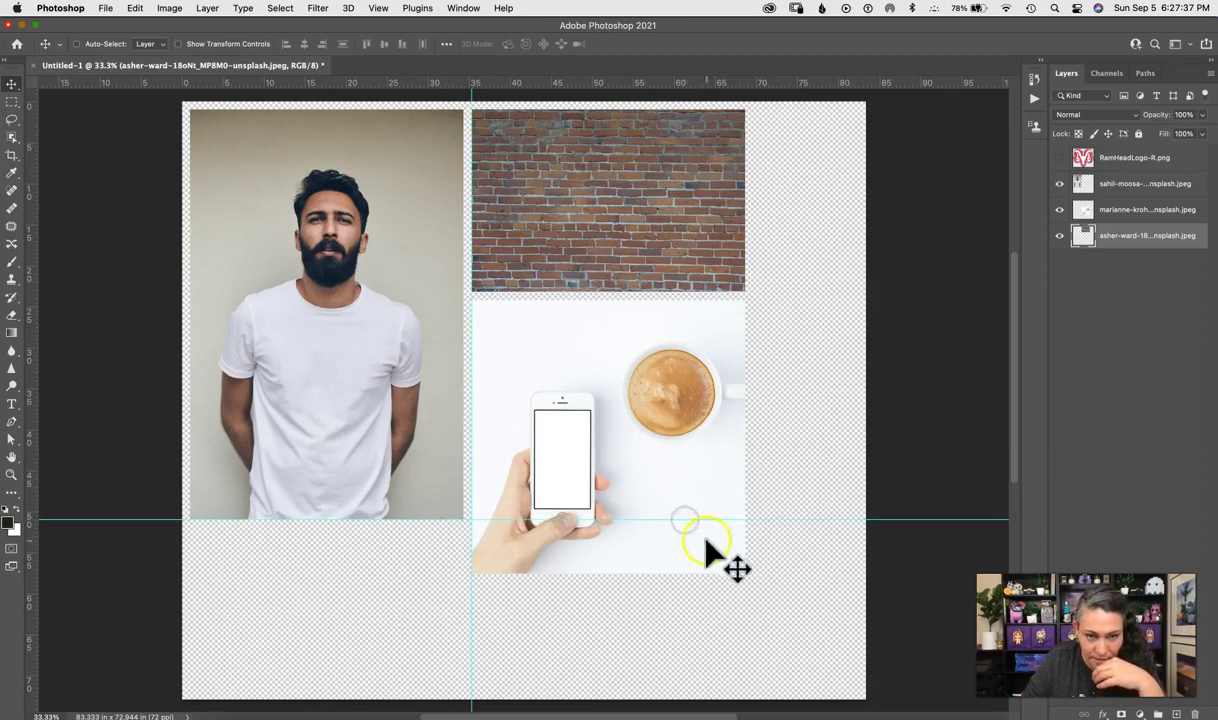
- Select the phone-and-coffee and brick photo layers together and turn off Auto-Select
click(1141, 308)
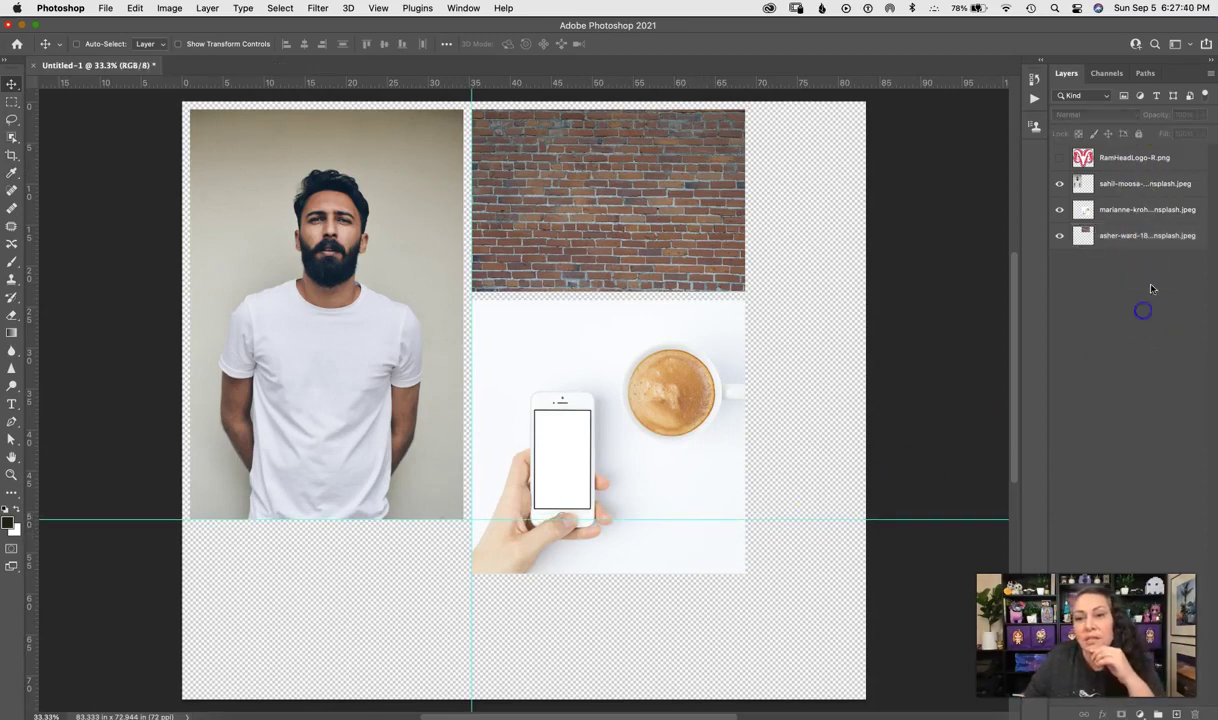
click(1142, 209)
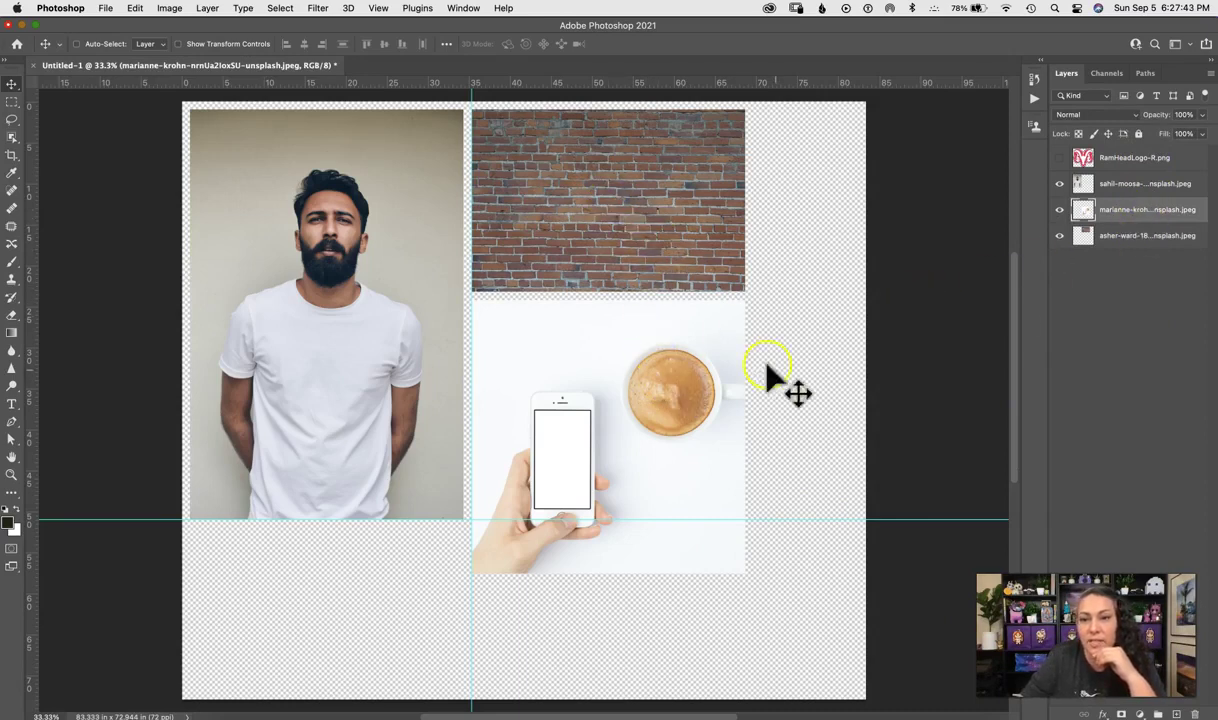
shift+click(1130, 237)
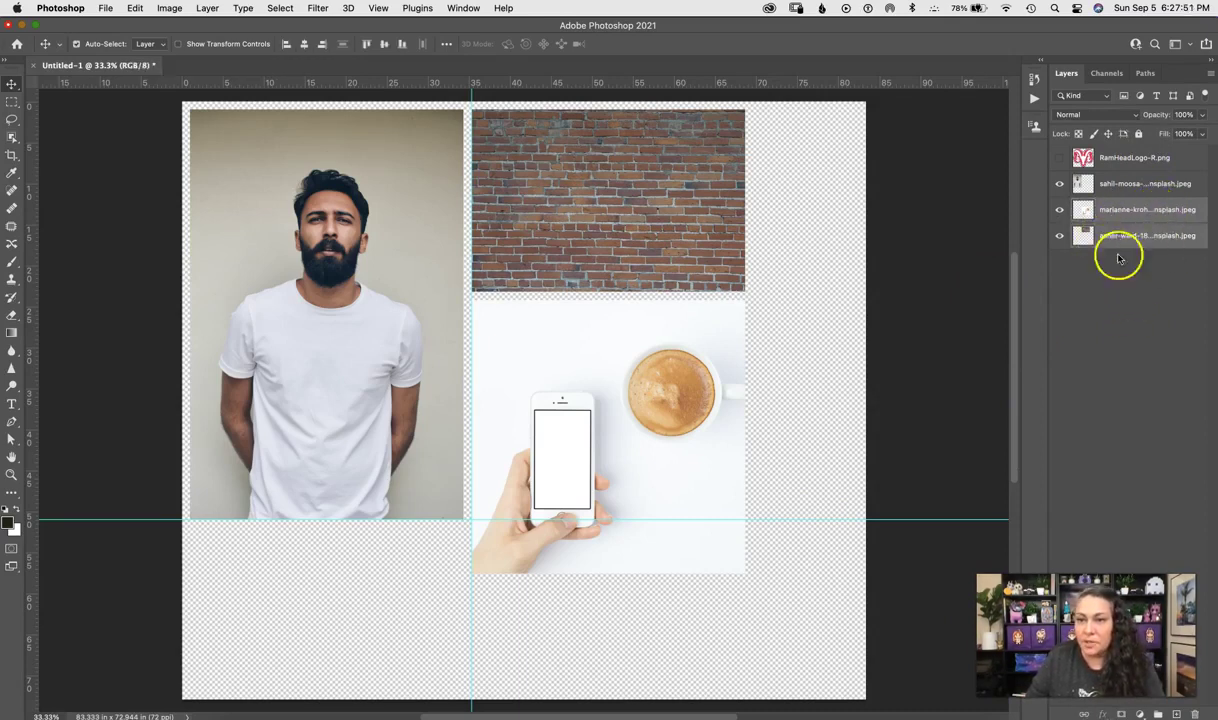
key(super)
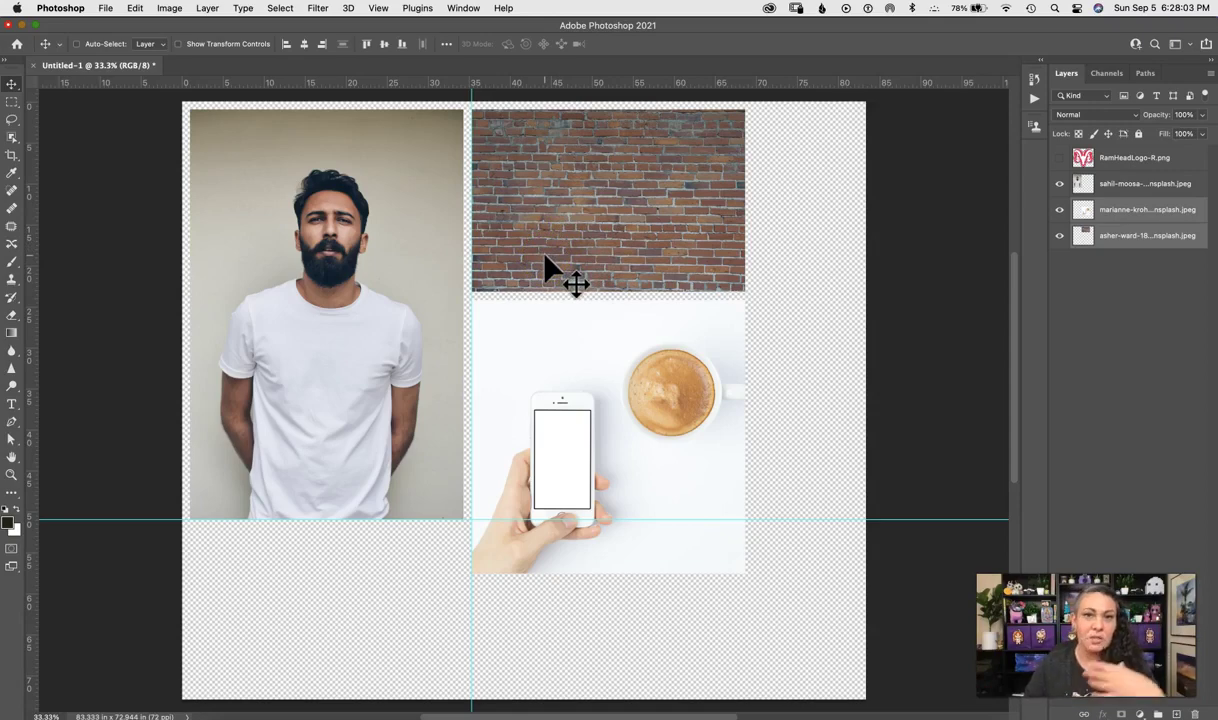
click(134, 8)
click(134, 8)
mouse_move(173, 314)
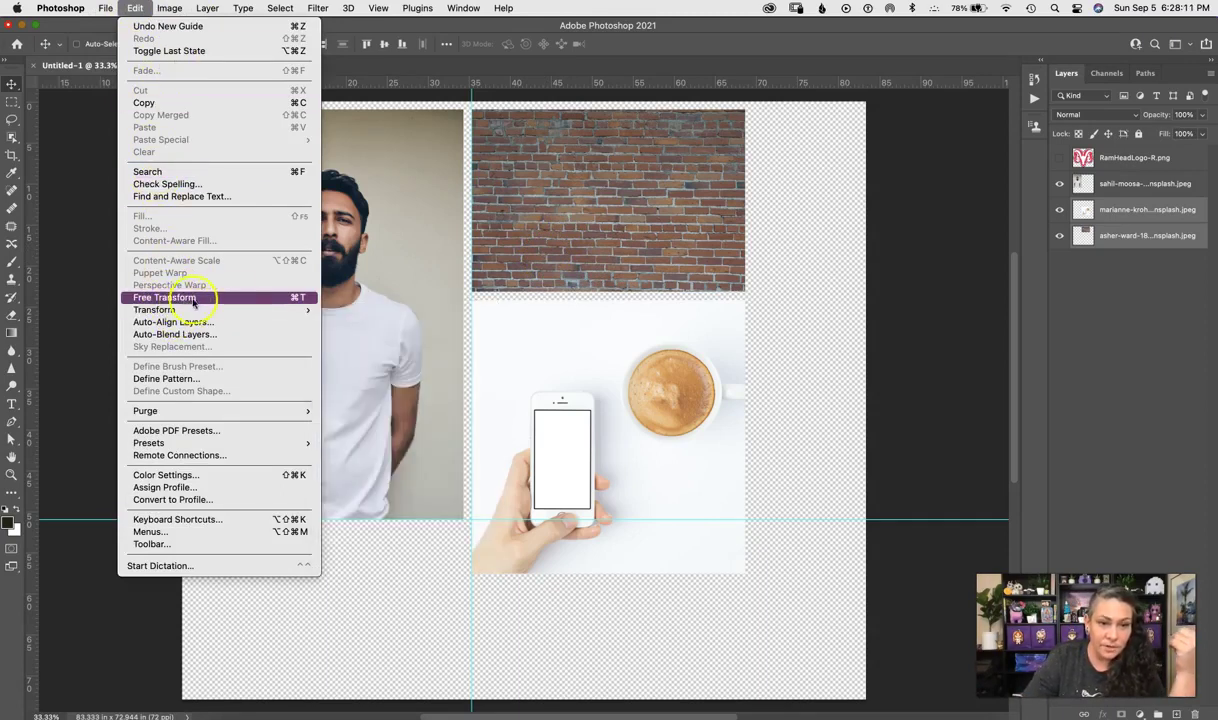
click(955, 186)
- Scale both photos to about 88.5% so their bottom meets the horizontal guide
key(super+t)
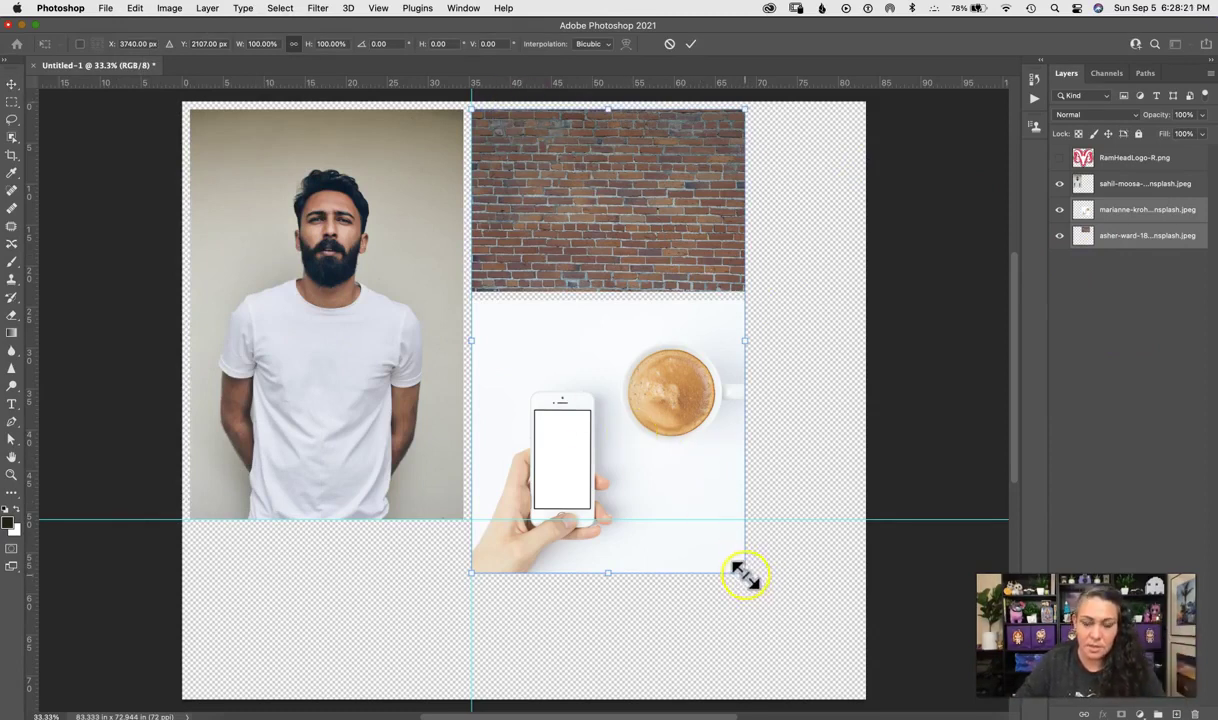
drag(745, 573, 709, 520)
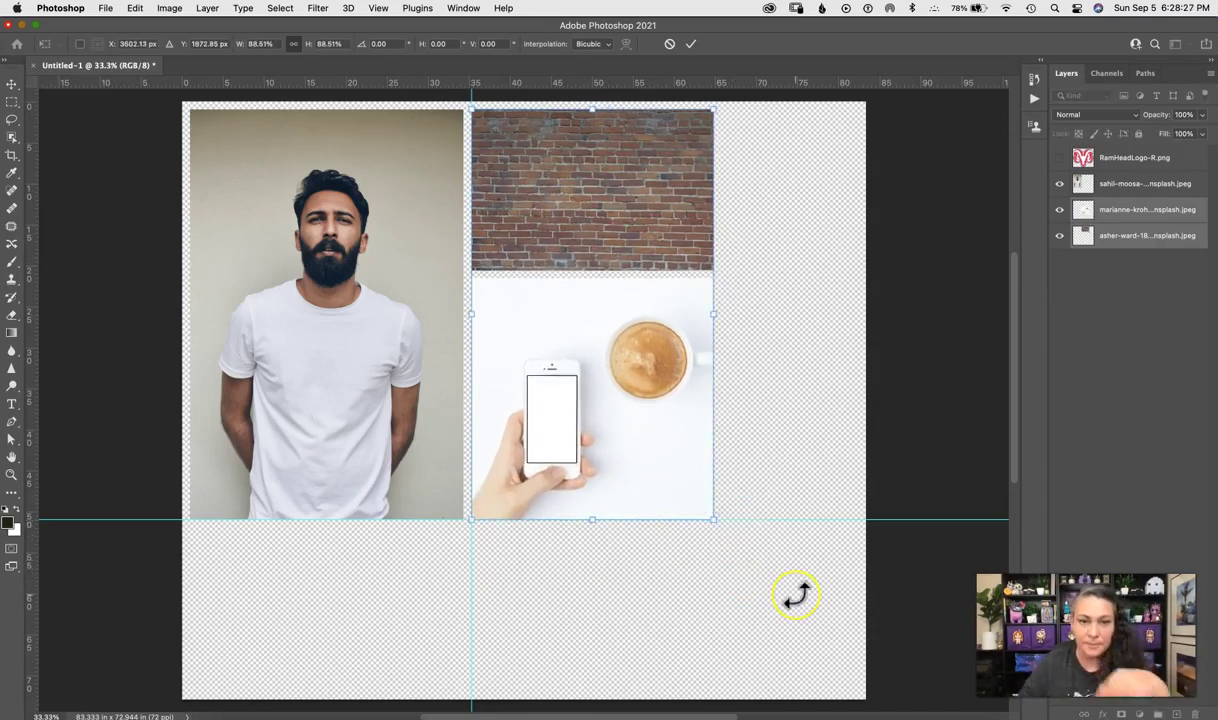
key(Return)
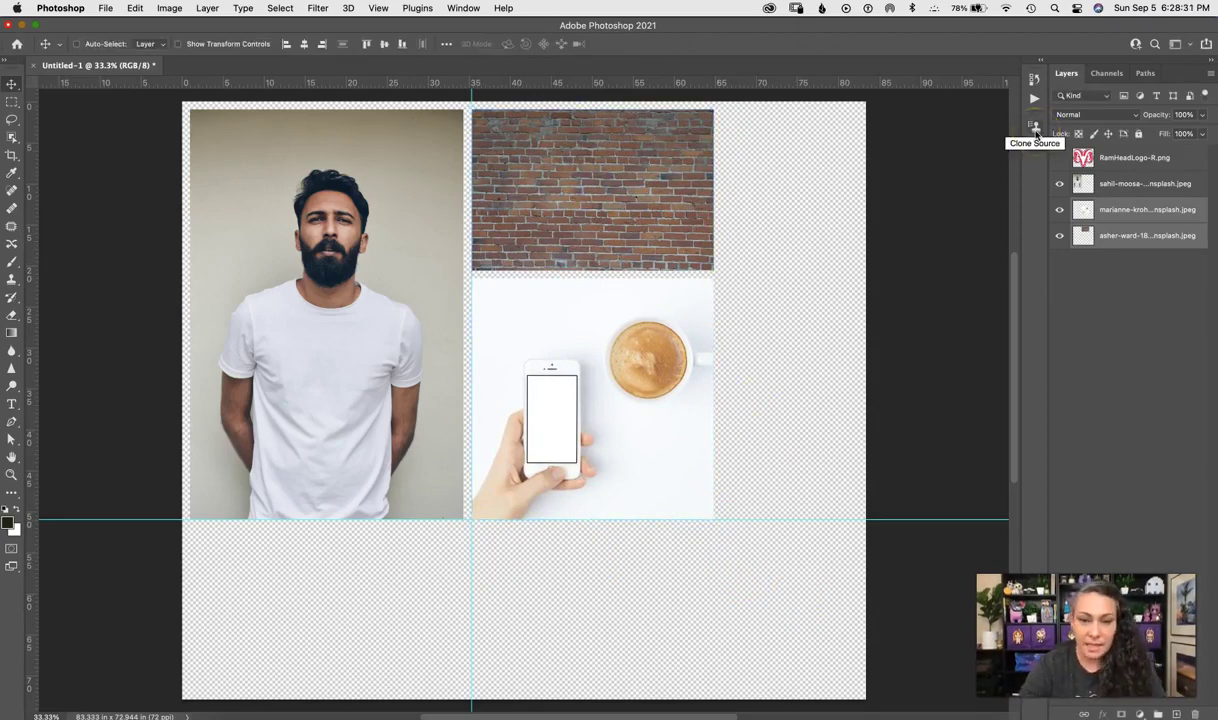
- Zoom in on the seam, nudge the brick and phone photos left against the vertical guide, then zoom out
key(super+equal)
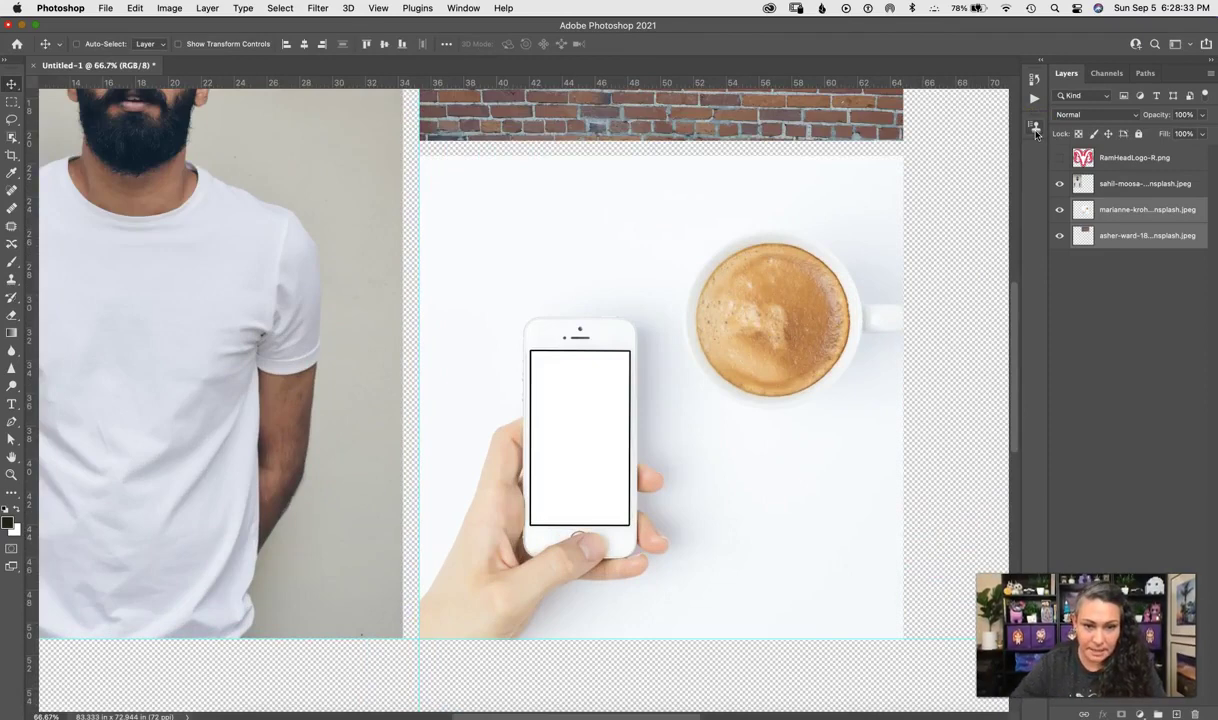
drag(574, 217, 716, 337)
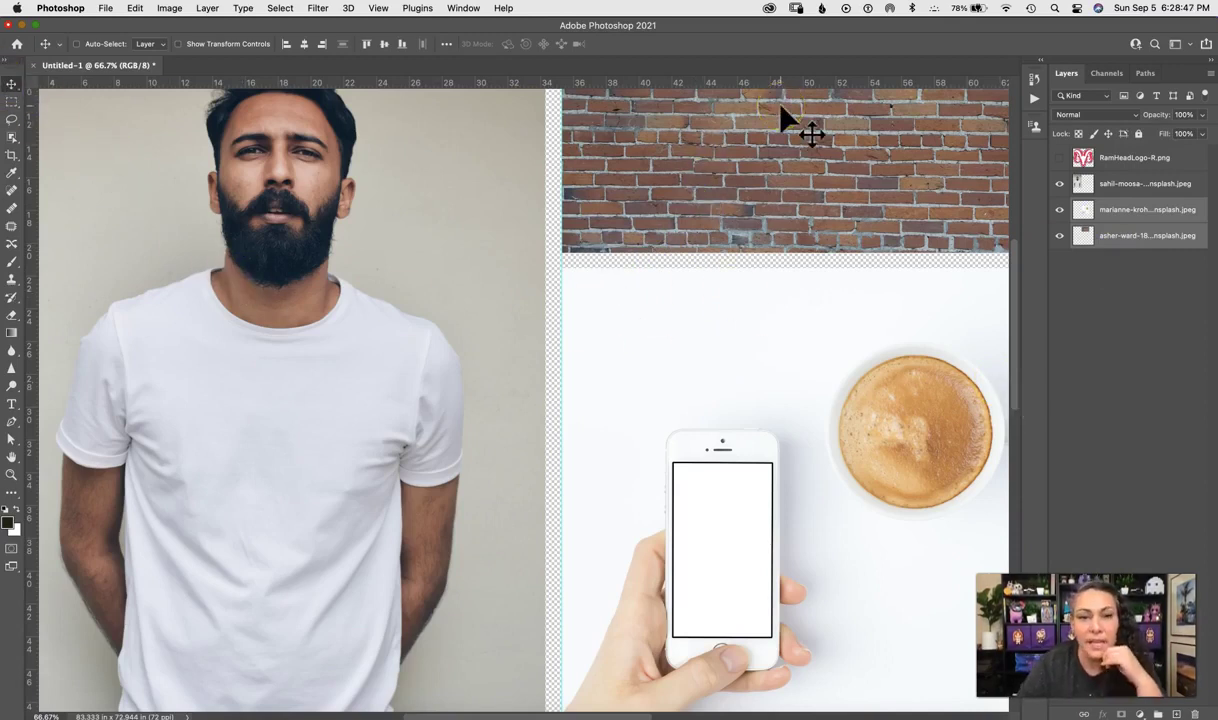
key(Left)
key(Left)
key(Left)
key(Left)
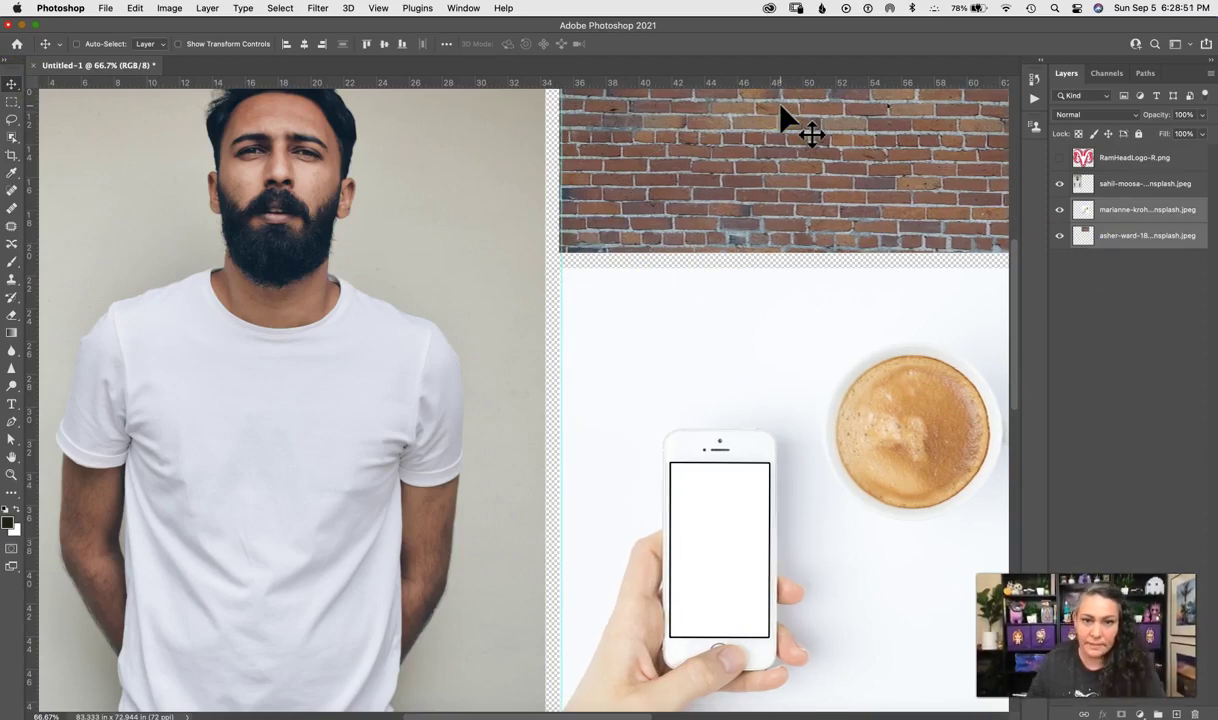
key(super+minus)
key(super+minus)
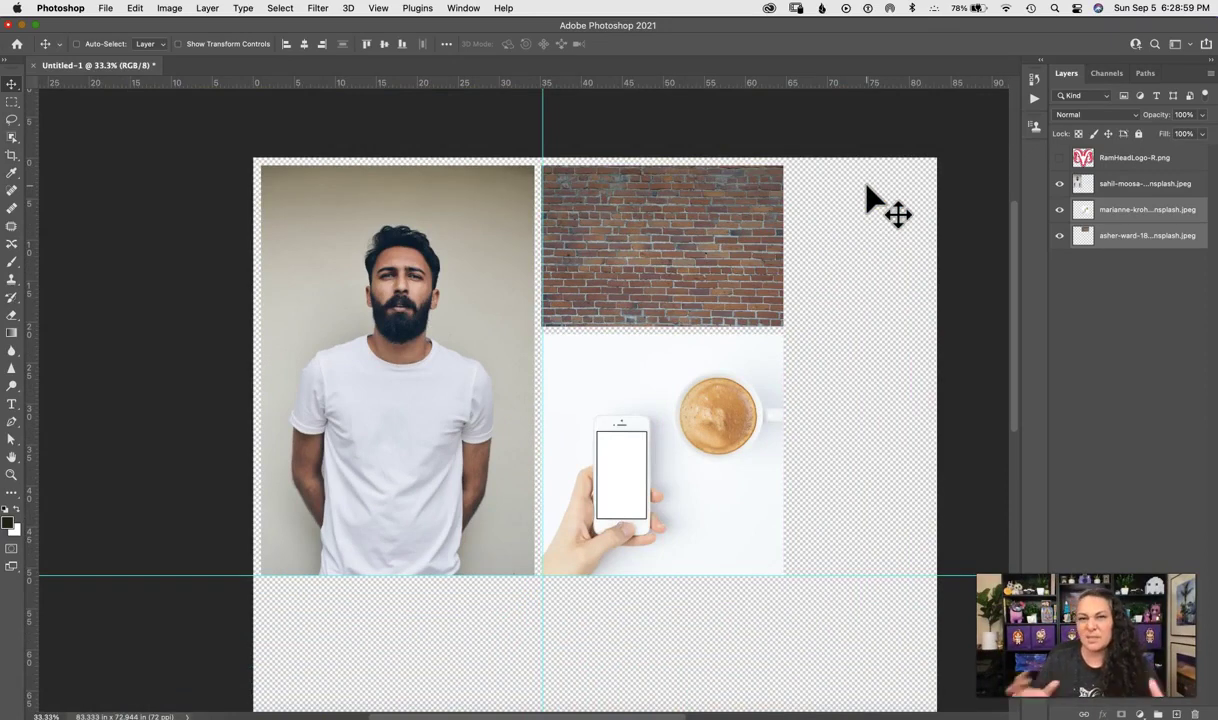
- Create a blank Layer 1 and drag it beneath the three photo layers
click(1113, 345)
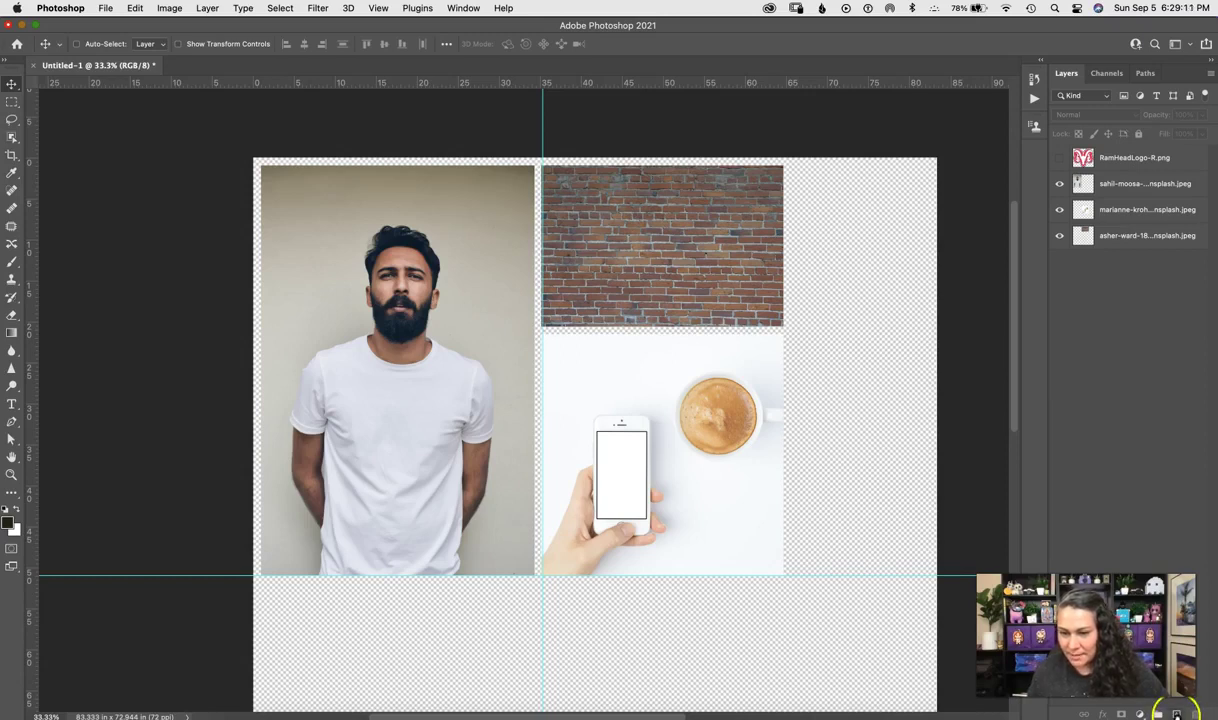
click(1177, 714)
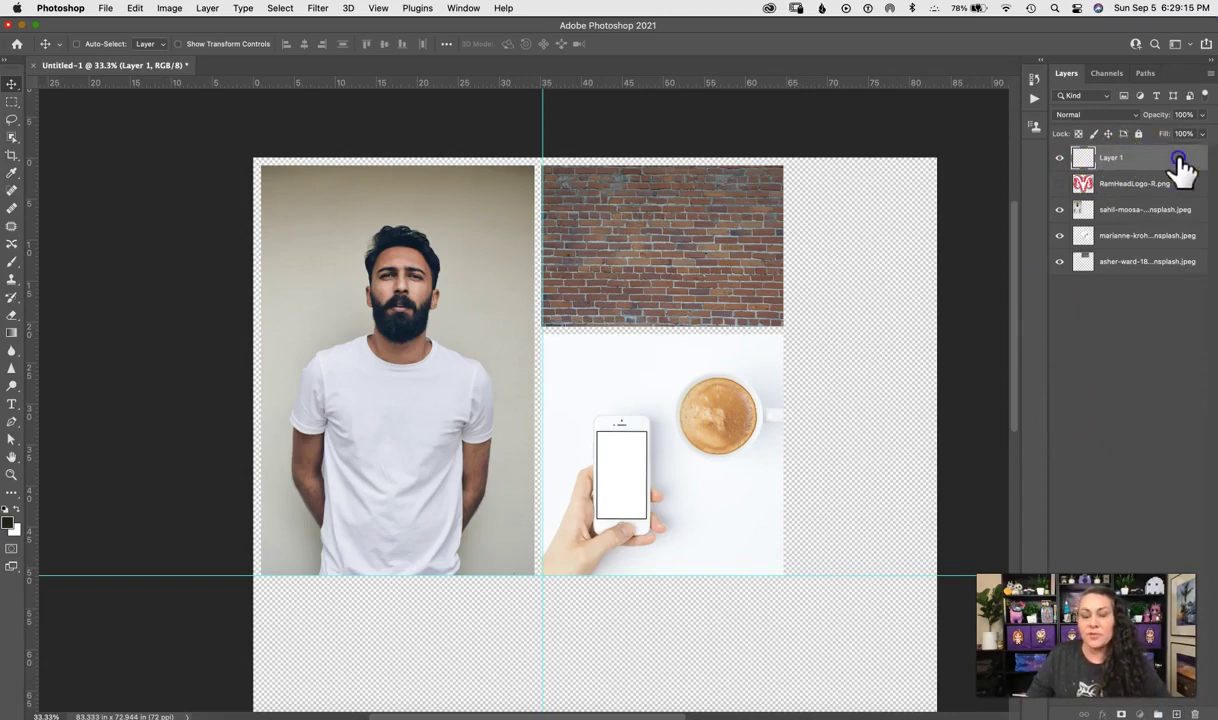
drag(1181, 170, 1175, 290)
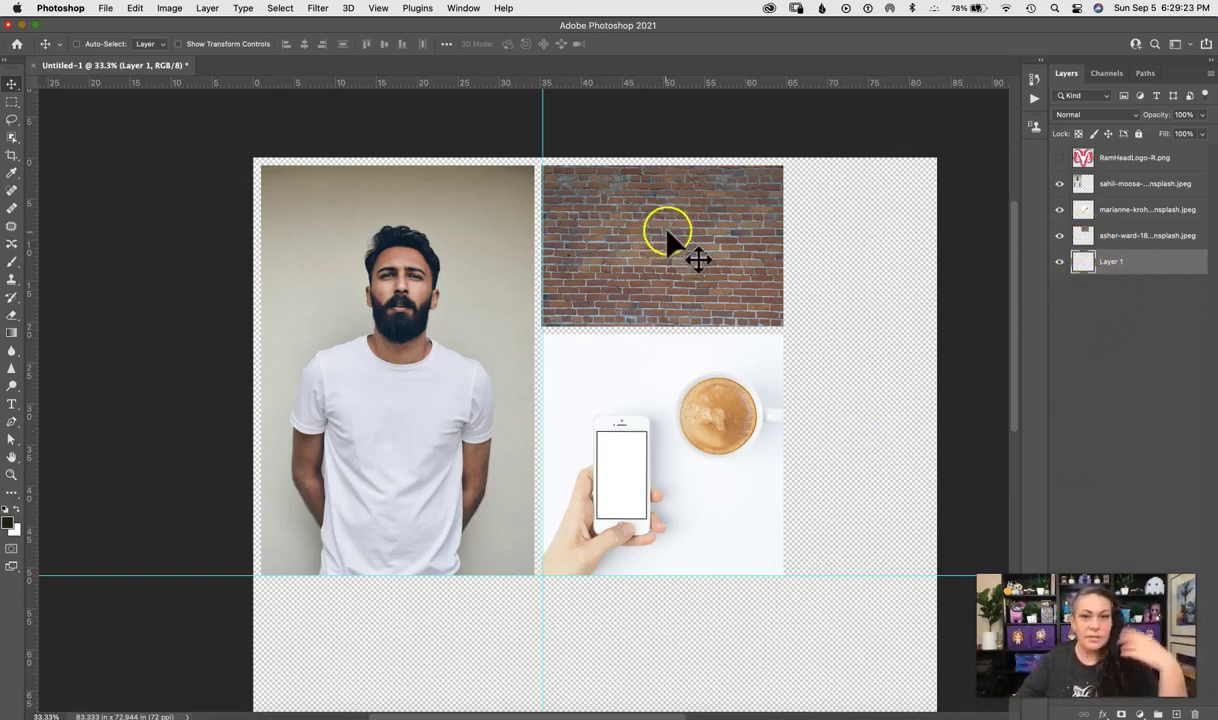
click(137, 8)
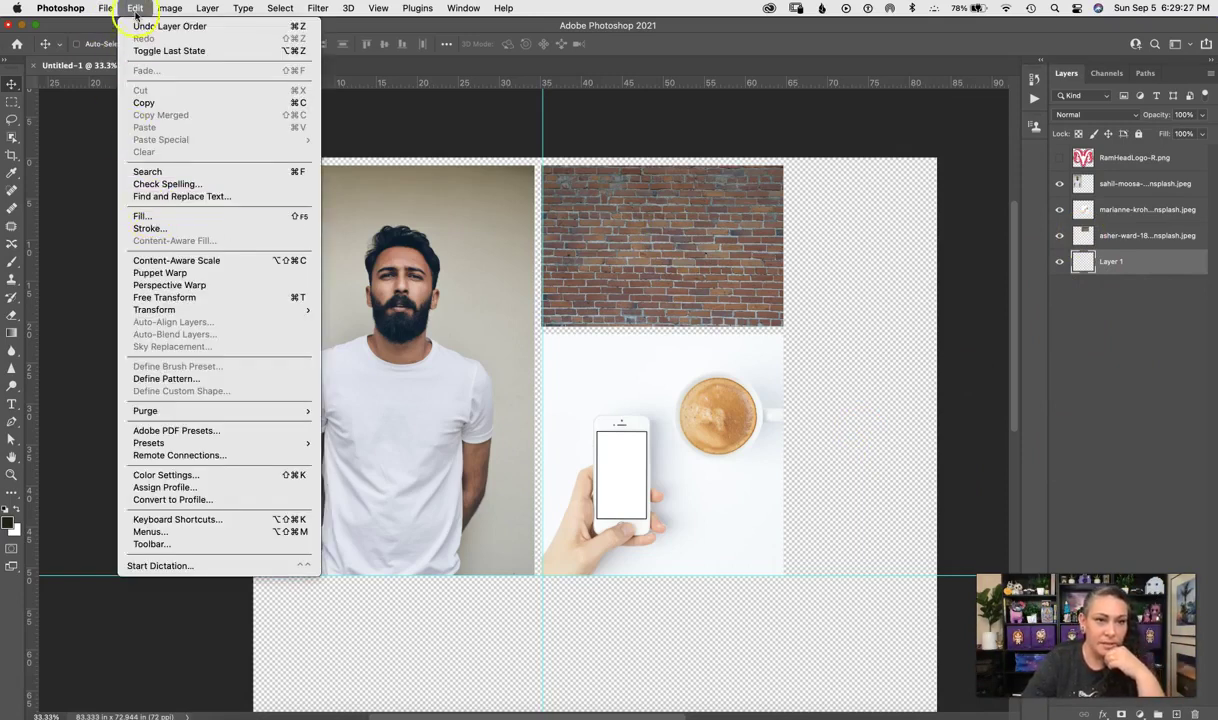
- Fill Layer 1 with White contents in the Fill dialog, then re-enable Auto-Select
click(136, 10)
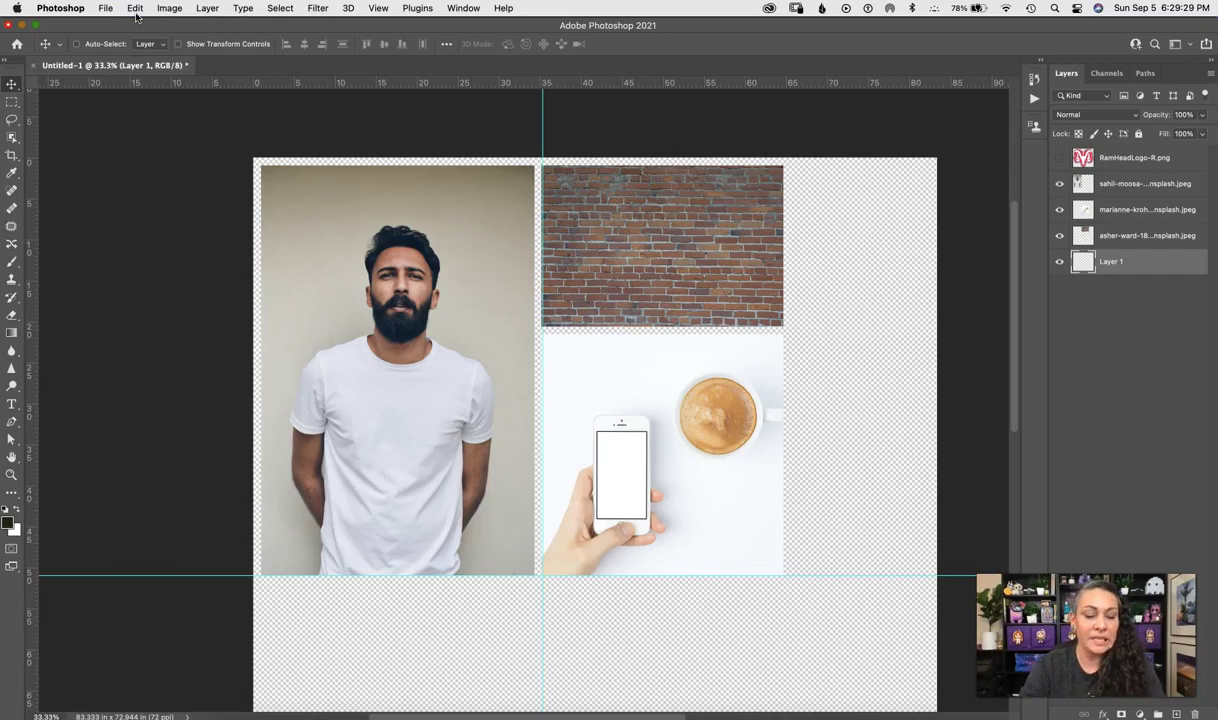
key(shift+BackSpace)
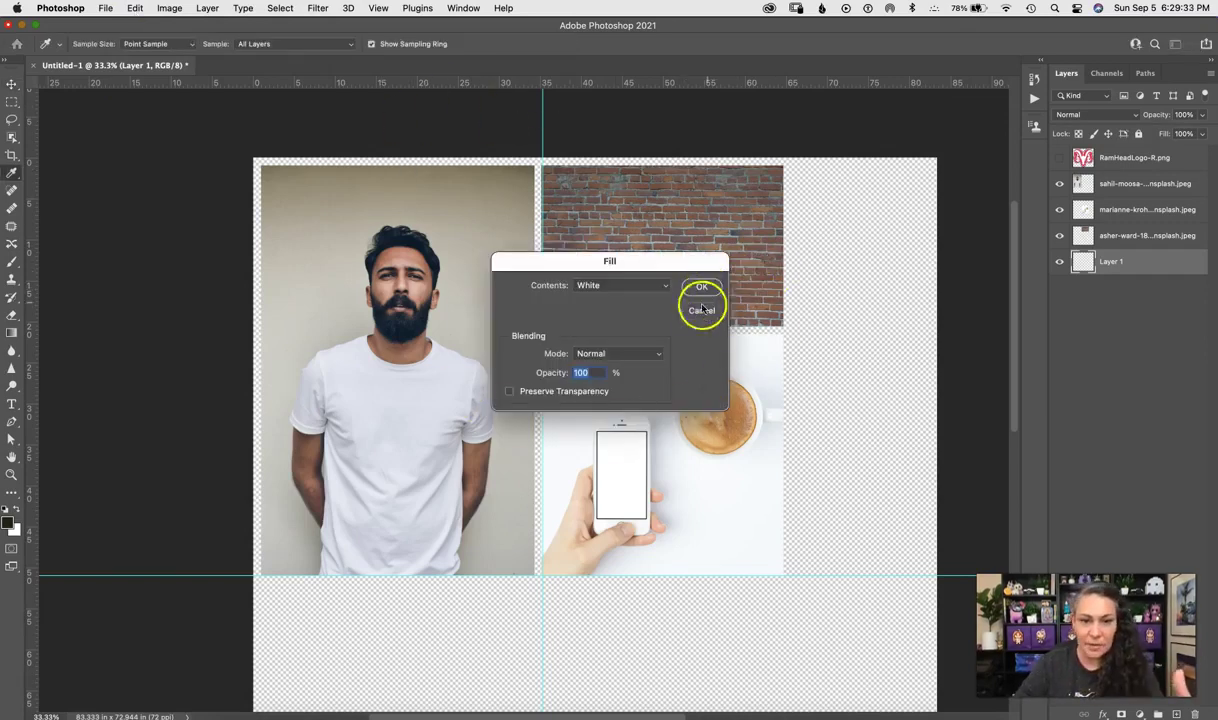
click(661, 287)
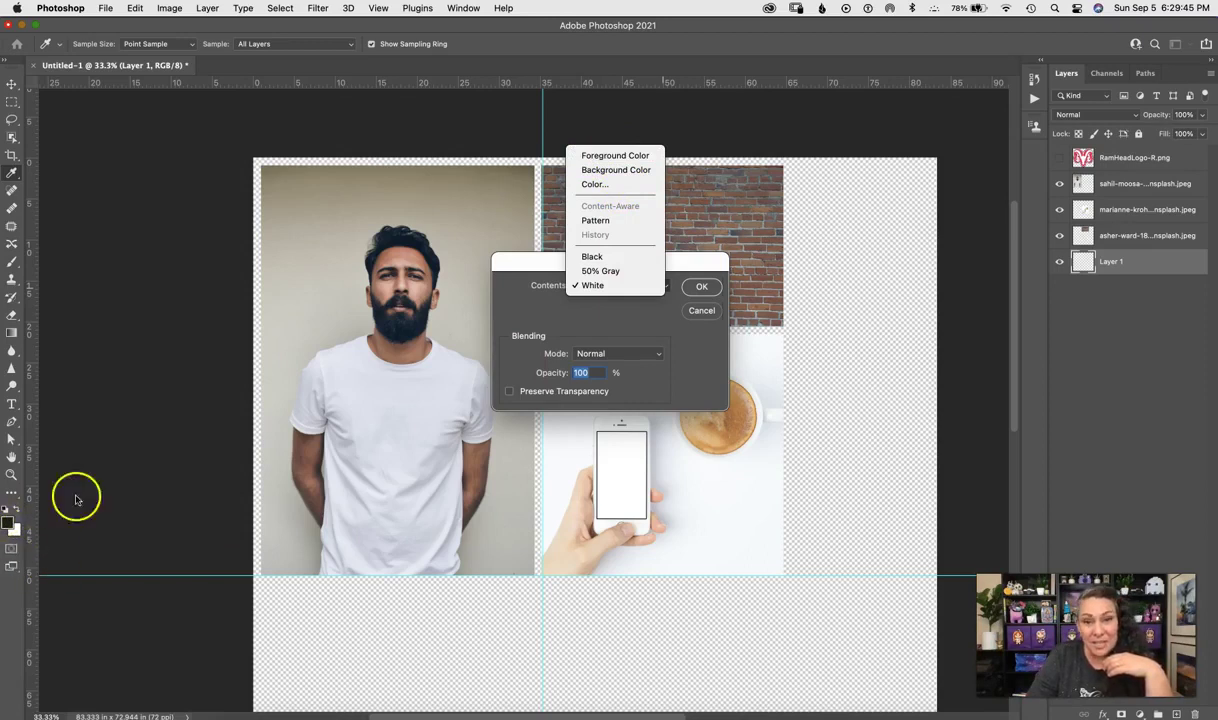
click(614, 285)
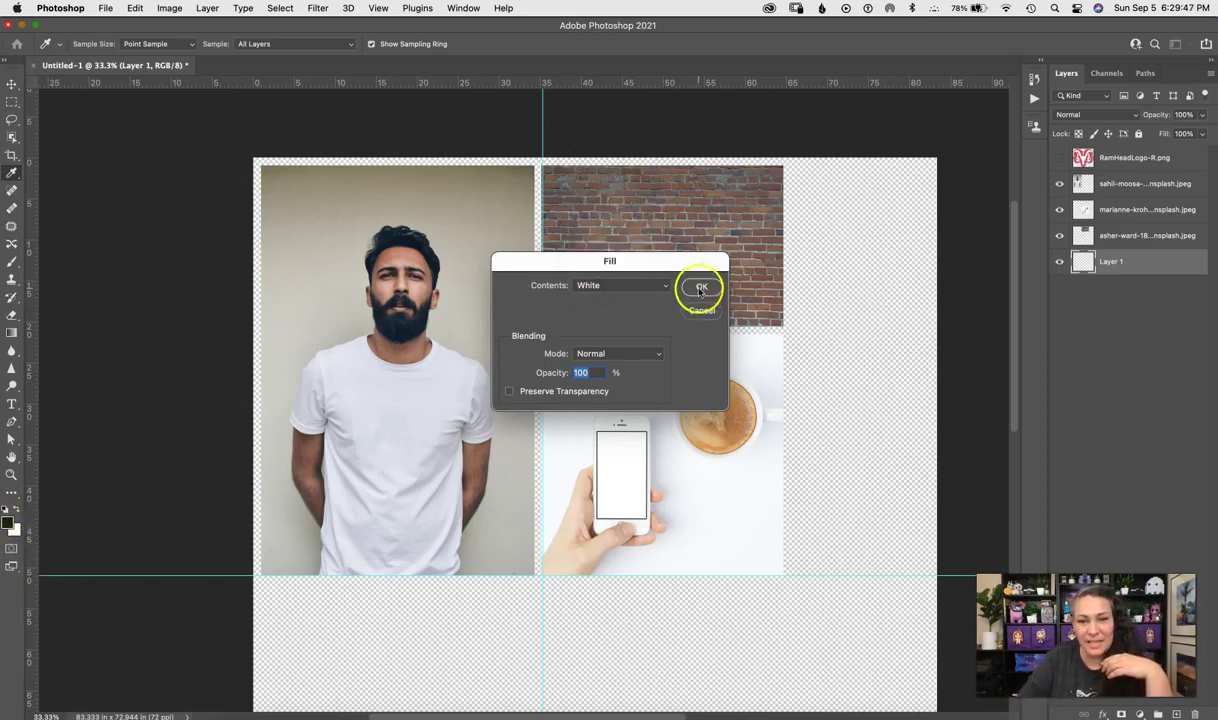
click(700, 286)
key(v)
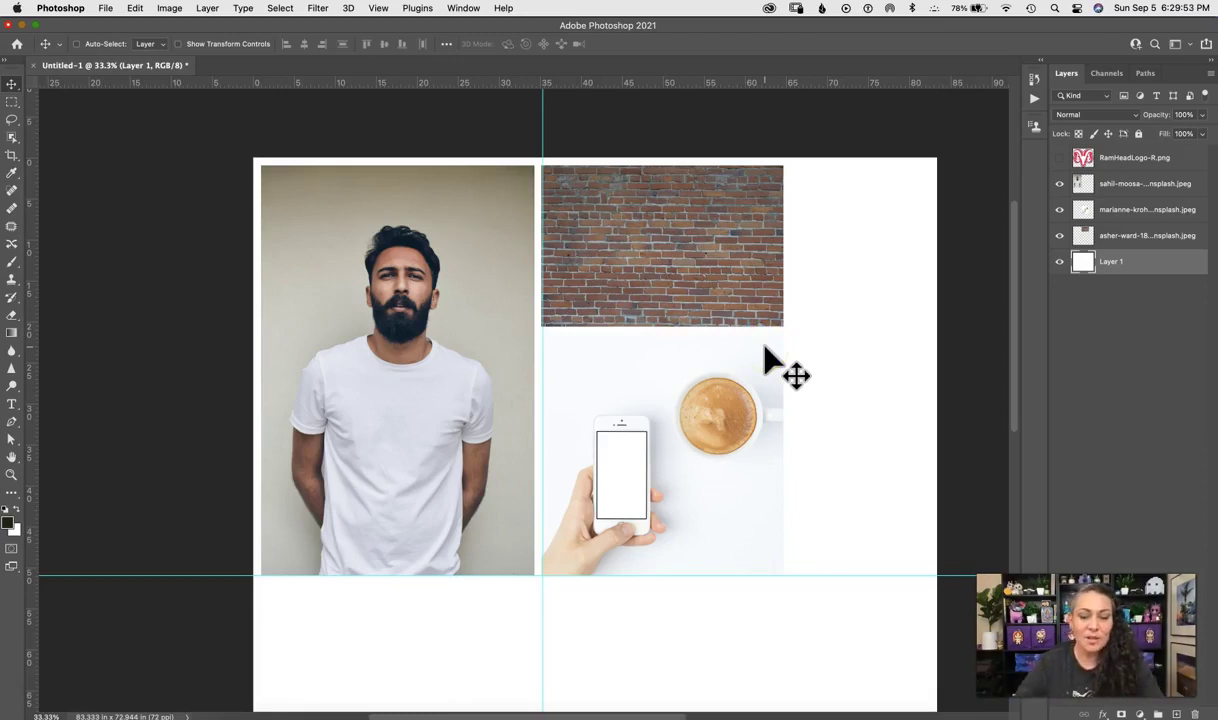
key(super)
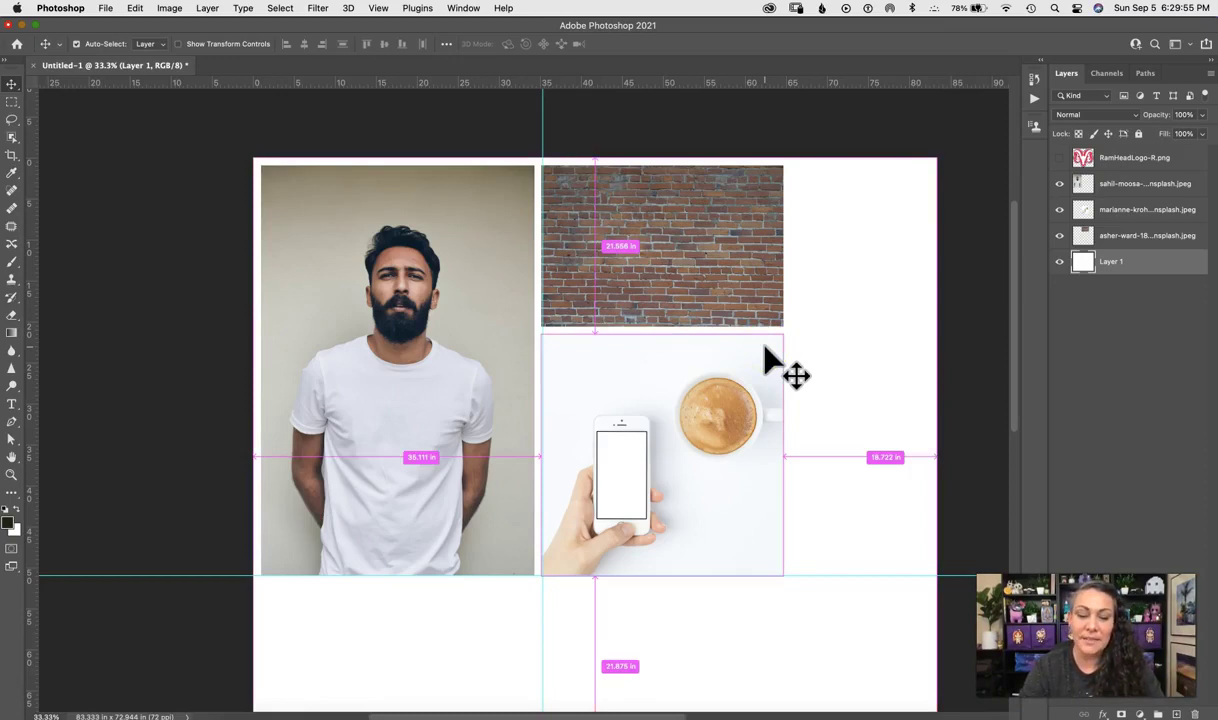